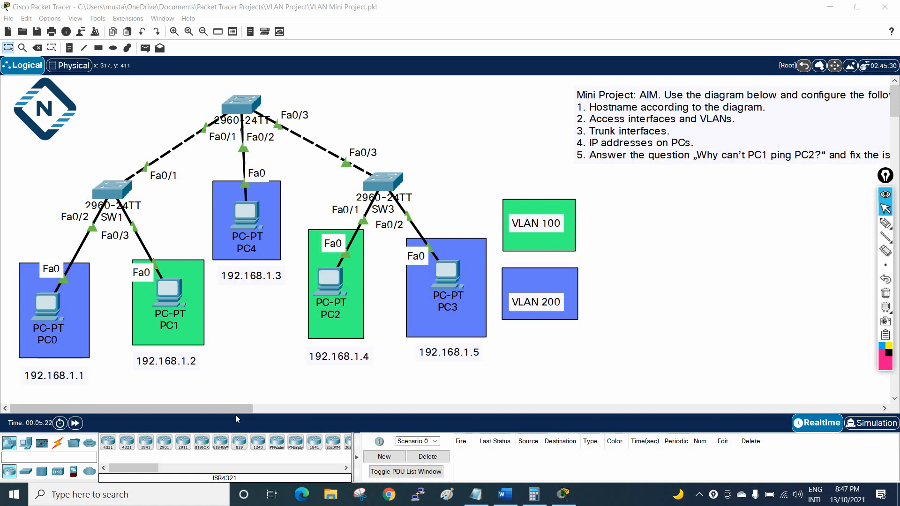
Read the complete mini project task list beside the network diagram and return to the full topology.
drag(236, 411, 292, 411)
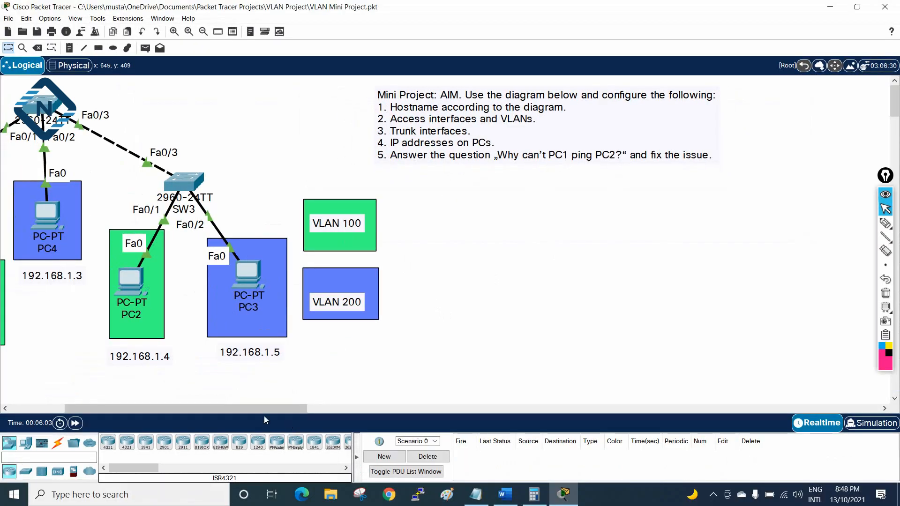
drag(264, 412, 209, 413)
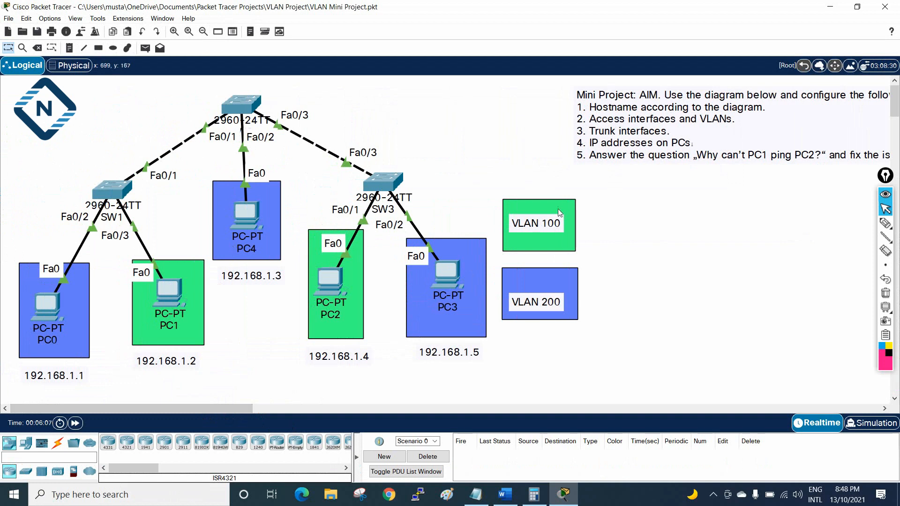
Draw pen arrows pointing at the three switches and five PCs, and tick task 4 in the task list.
click(885, 223)
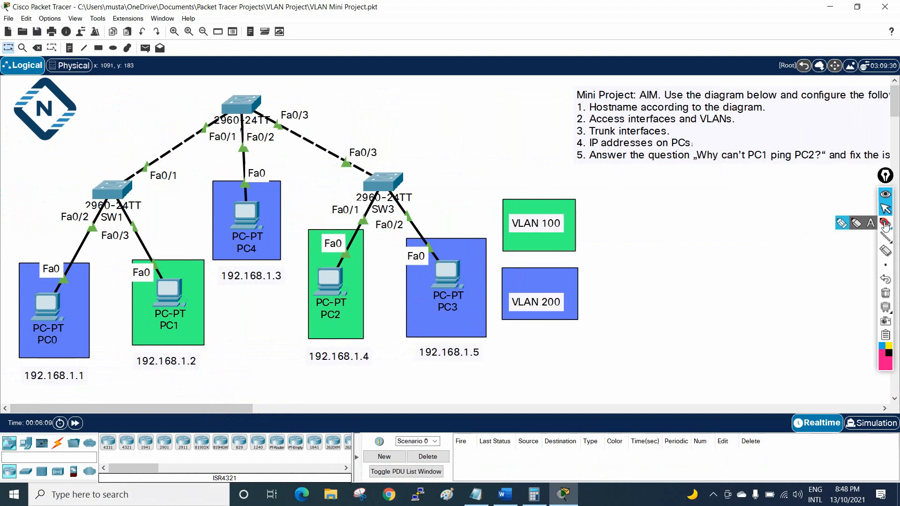
mouse_move(105, 137)
mouse_down()
mouse_move(108, 172)
mouse_move(114, 164)
mouse_up()
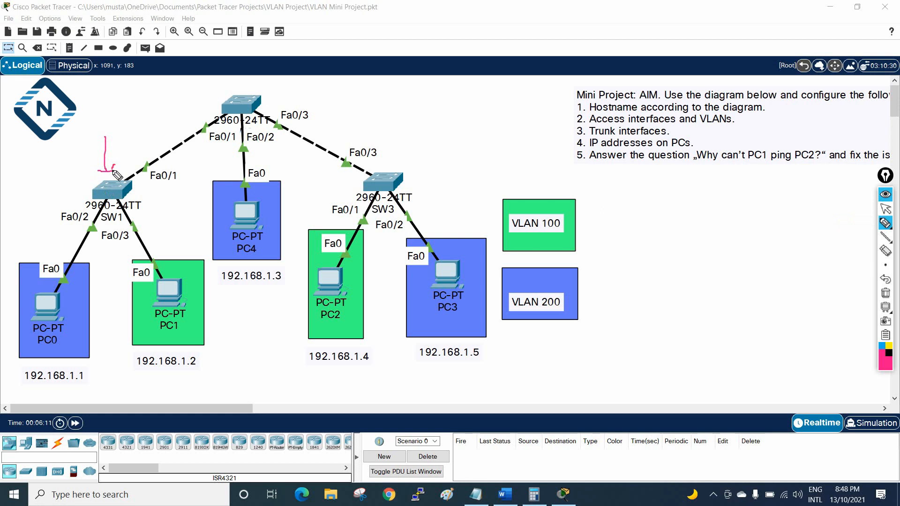
drag(194, 92, 243, 99)
drag(397, 126, 397, 161)
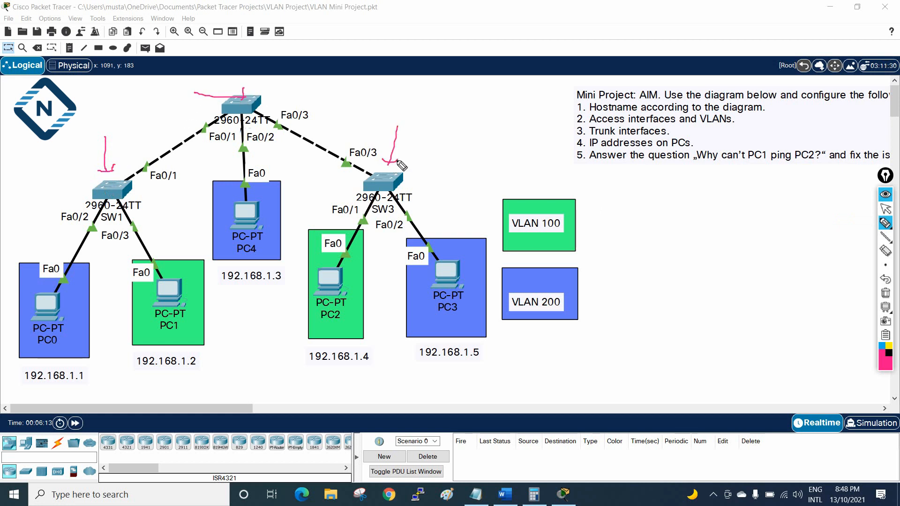
drag(1, 368, 30, 336)
drag(111, 360, 144, 319)
drag(224, 310, 244, 256)
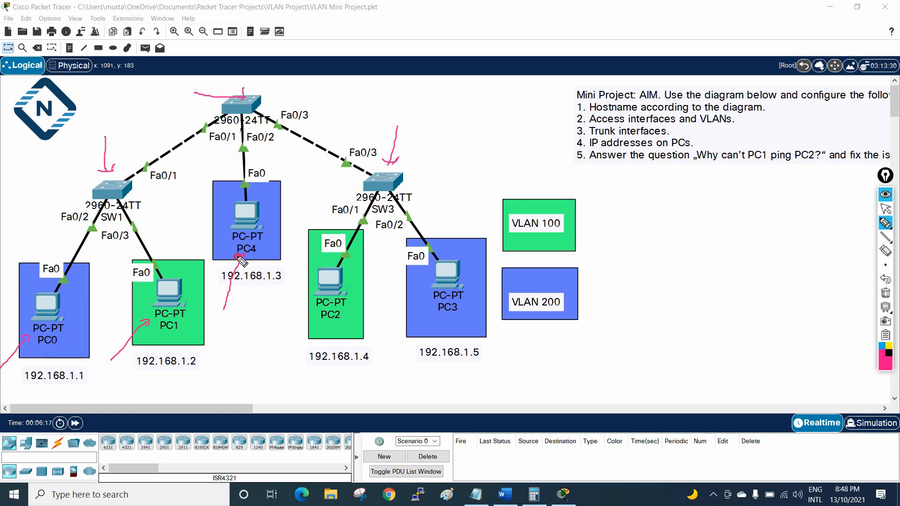
mouse_move(268, 324)
mouse_down()
mouse_move(308, 304)
mouse_move(311, 311)
mouse_up()
drag(395, 308, 429, 296)
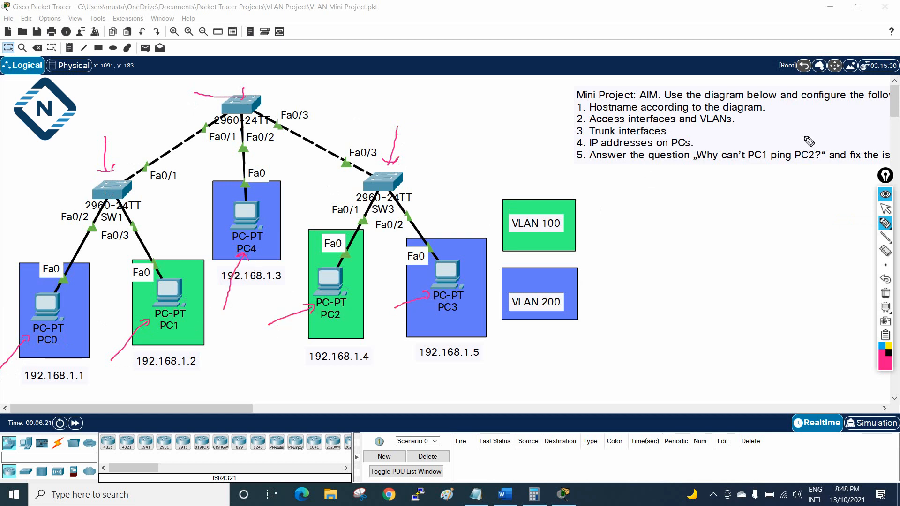
drag(568, 144, 587, 139)
click(885, 209)
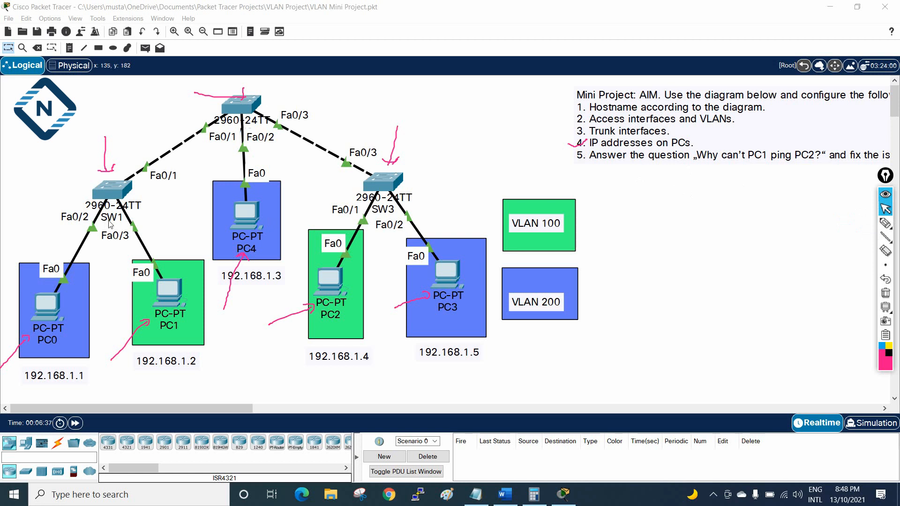
Open a widened command line for switch SW1, clear the pen annotations and bring up the console prompt.
click(117, 195)
click(365, 100)
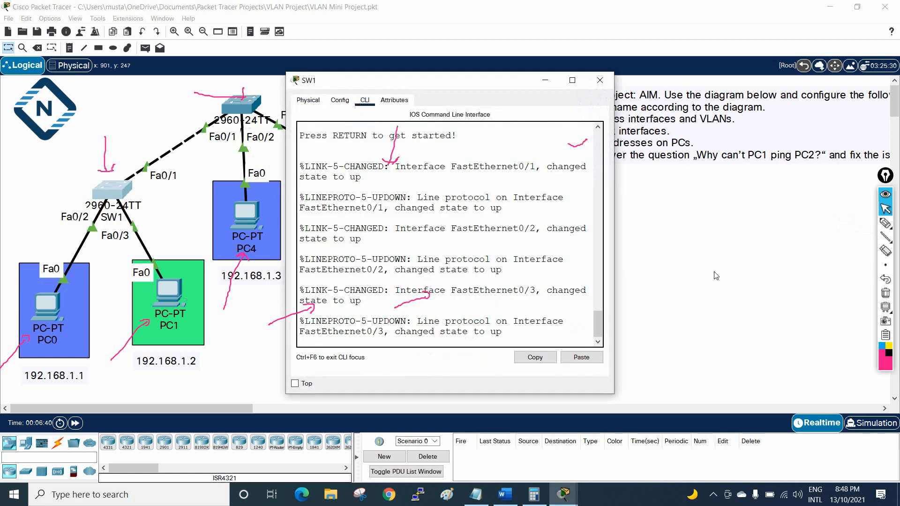
click(888, 293)
drag(615, 173, 897, 222)
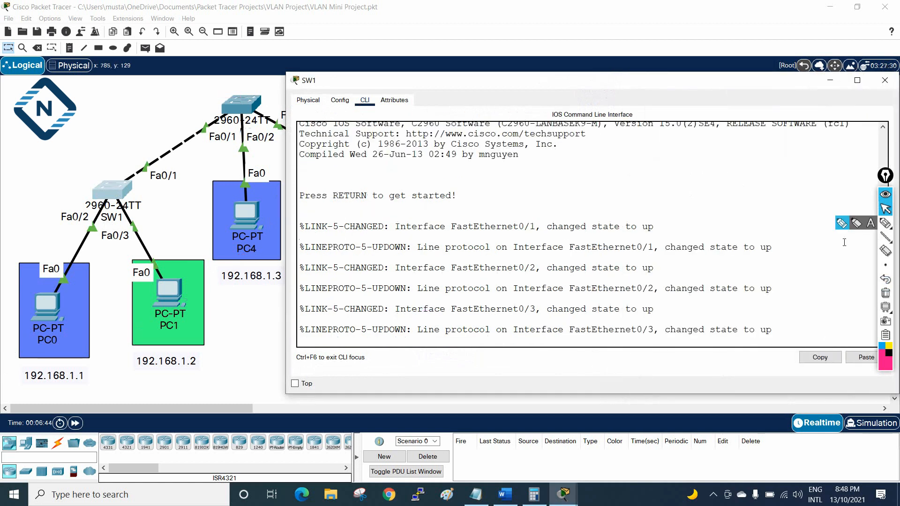
key(Return)
key(Return)
key(Return)
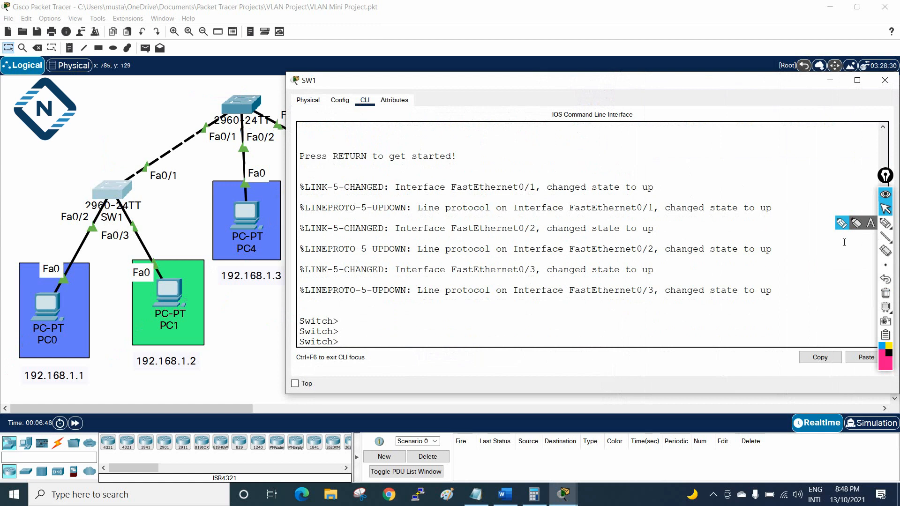
Enter global configuration mode on the first switch, set its hostname to SW1 and close its window.
text(en)
key(Return)
text(config t)
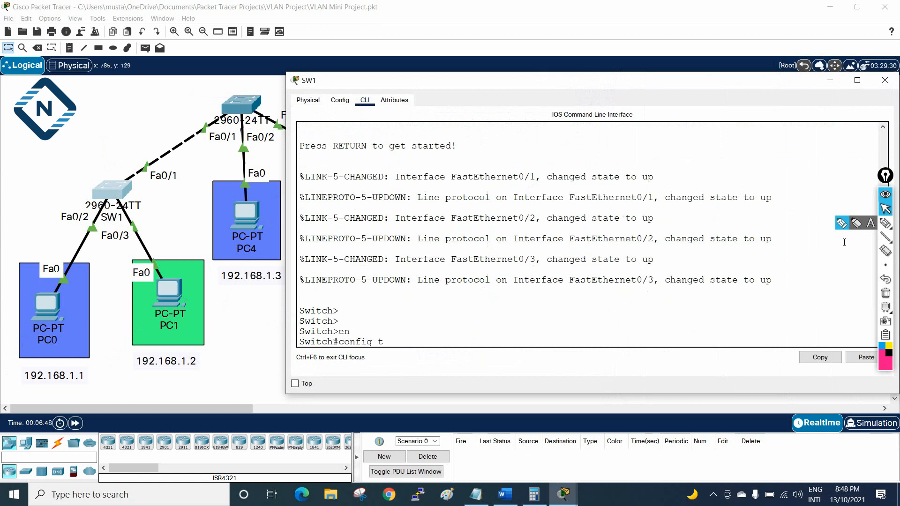
key(Return)
text(host)
key(Tab)
text(SW1)
key(Return)
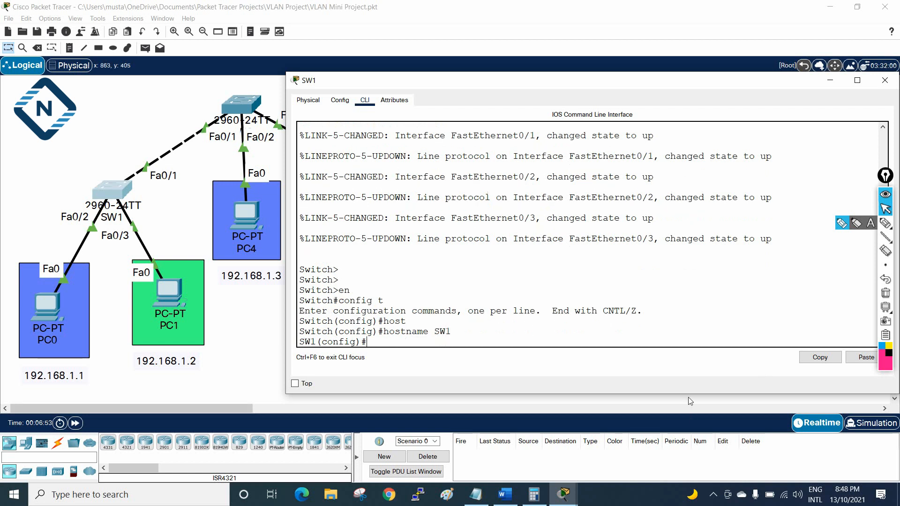
click(885, 80)
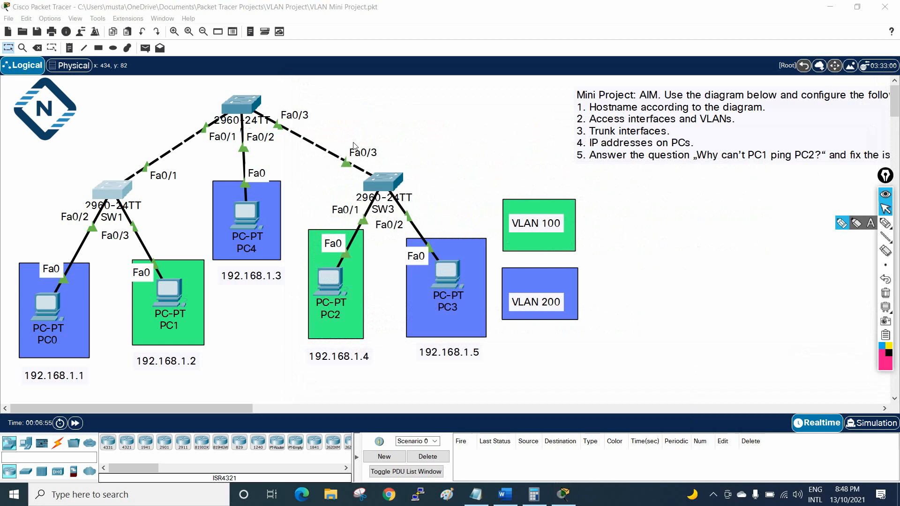
Open a widened command line for the central switch SW2 and bring up its console prompt.
click(250, 109)
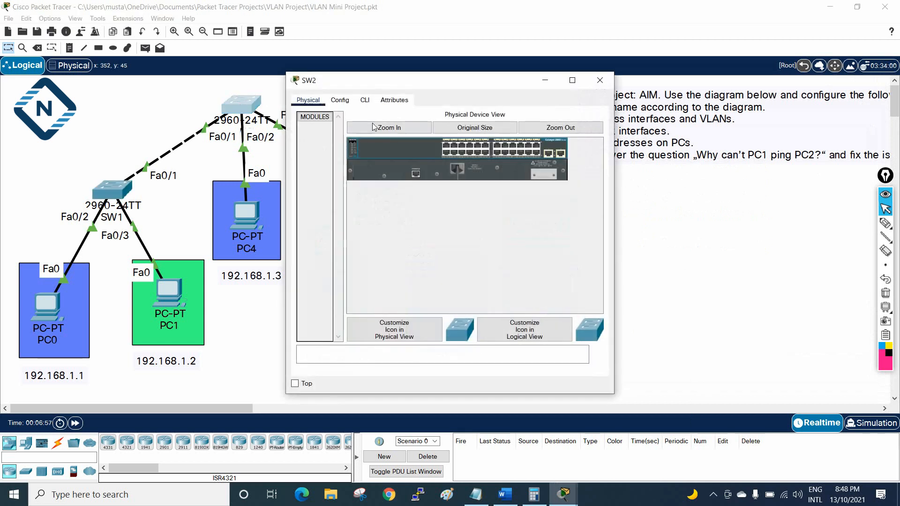
click(365, 101)
drag(614, 166, 866, 167)
key(Return)
key(Return)
key(Return)
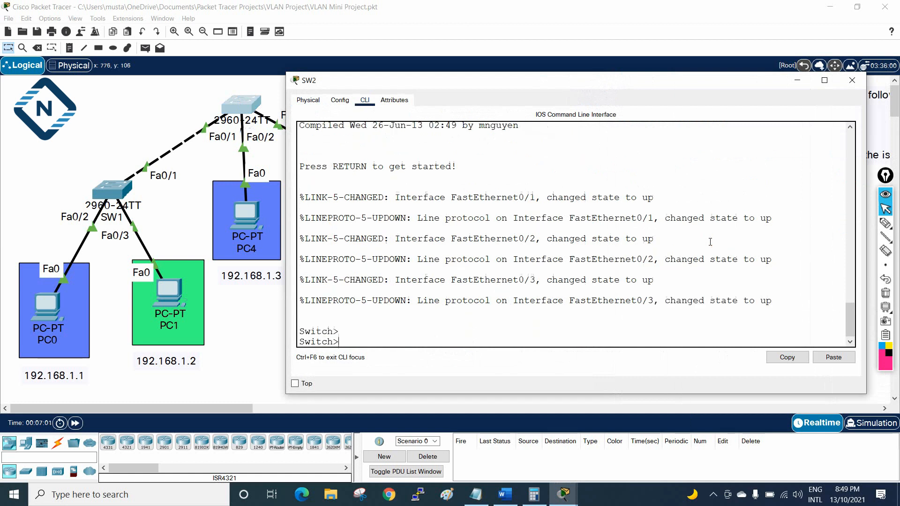
Enter global configuration mode on the central switch, set its hostname to SW2 and close its window.
text(en)
key(Return)
text(config t)
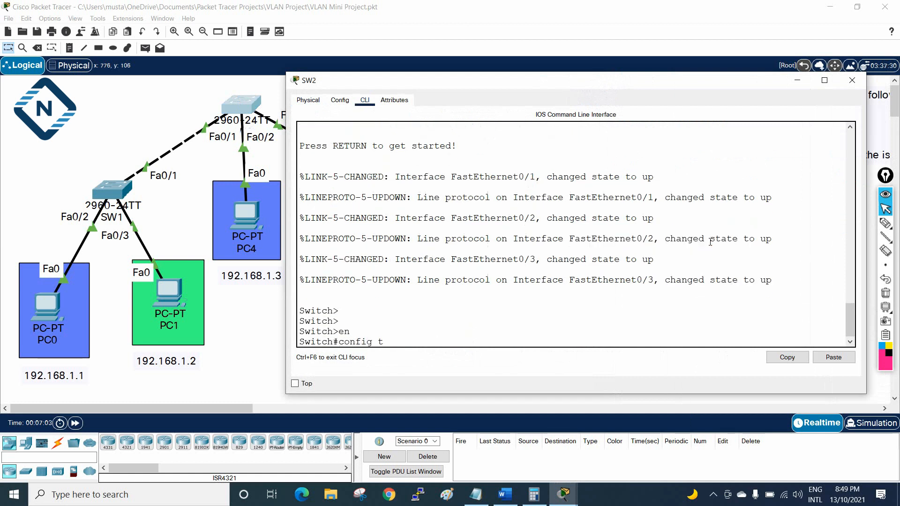
key(Return)
text(host)
key(Tab)
text(SW2)
key(Return)
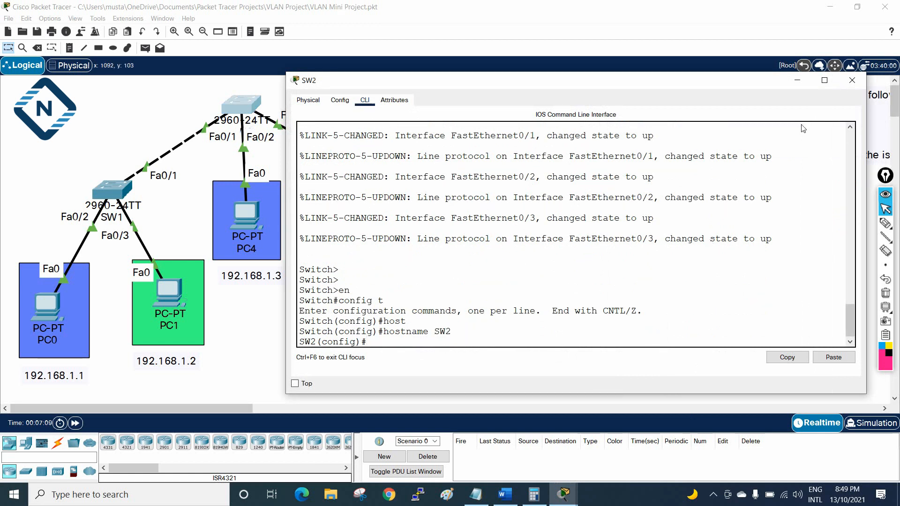
click(852, 80)
Open a widened command line for switch SW3 and bring up its console prompt.
click(384, 179)
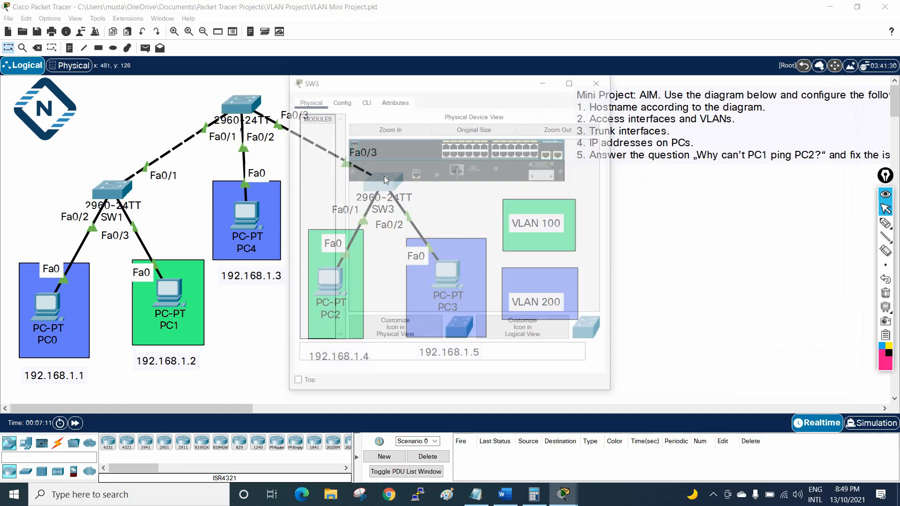
click(365, 100)
drag(286, 150, 63, 159)
key(Return)
key(Return)
key(Return)
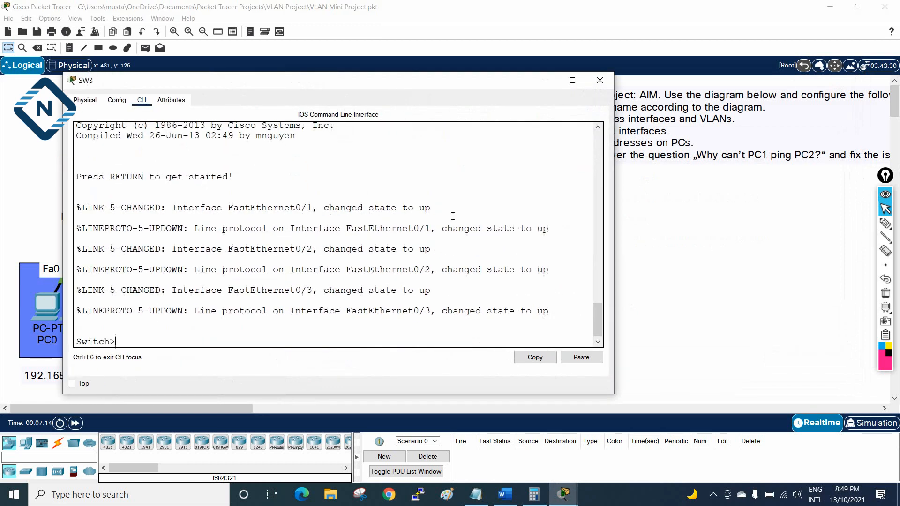
Enter global configuration mode on the third switch, set its hostname to SW3 and close its window.
text(en)
key(Return)
text(config t)
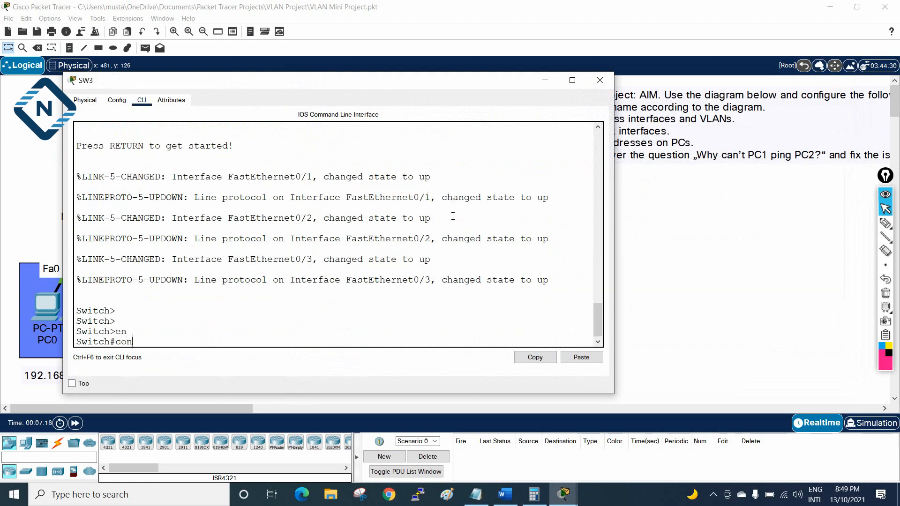
key(Return)
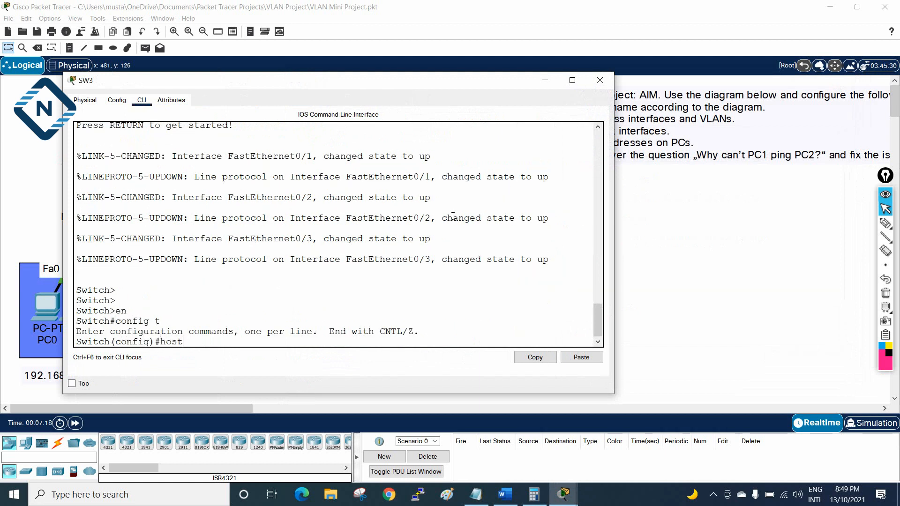
text(host)
key(Tab)
text(SW)
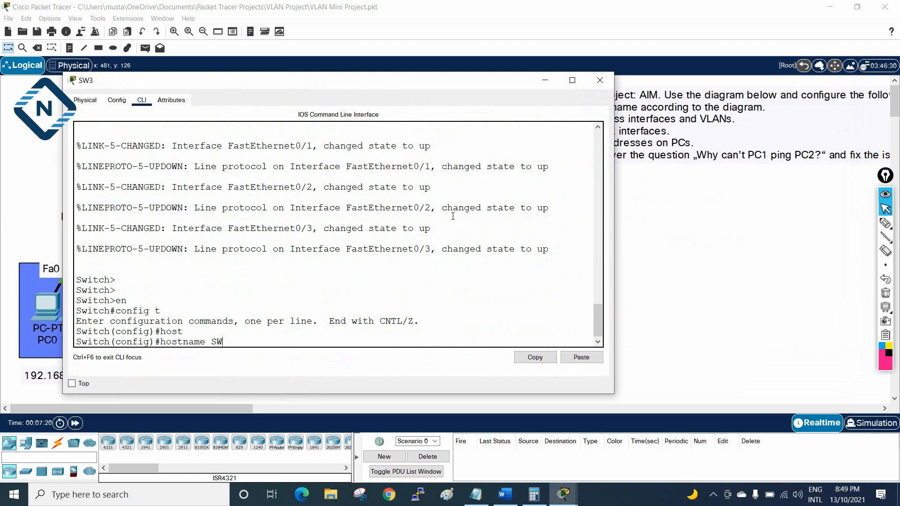
text(3)
key(Return)
key(Return)
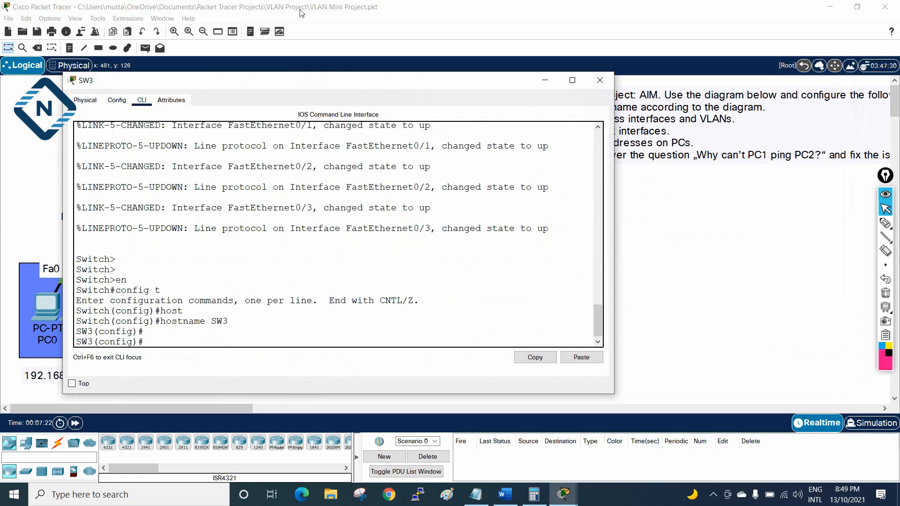
click(600, 81)
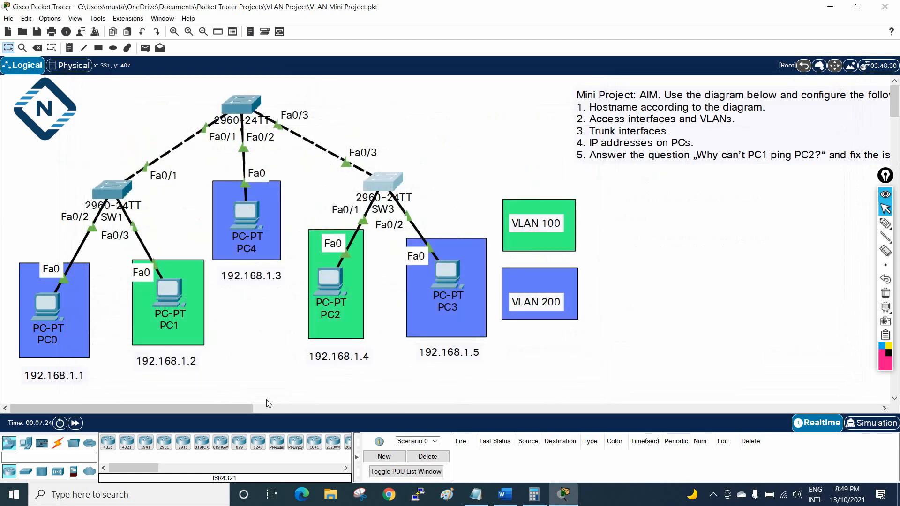
Create VLAN 100 and VLAN 200 from SW1's command line.
drag(215, 409, 262, 409)
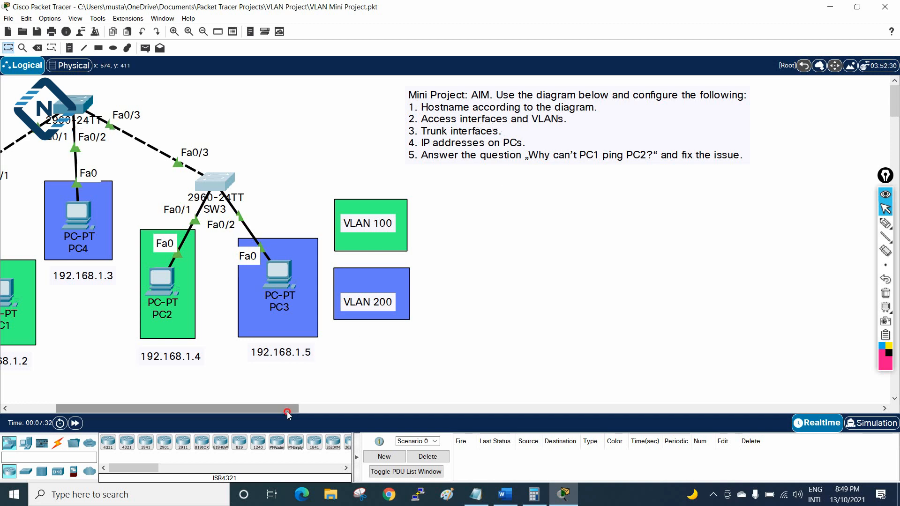
drag(287, 411, 240, 412)
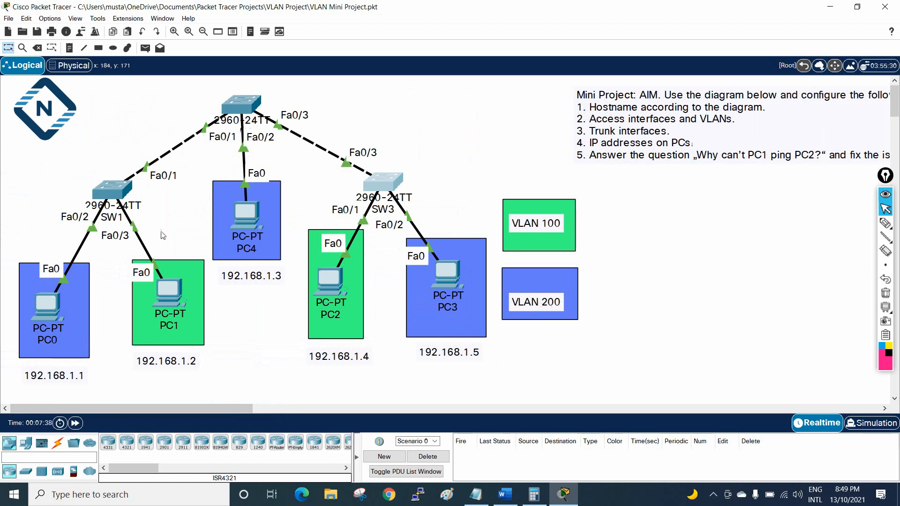
click(126, 193)
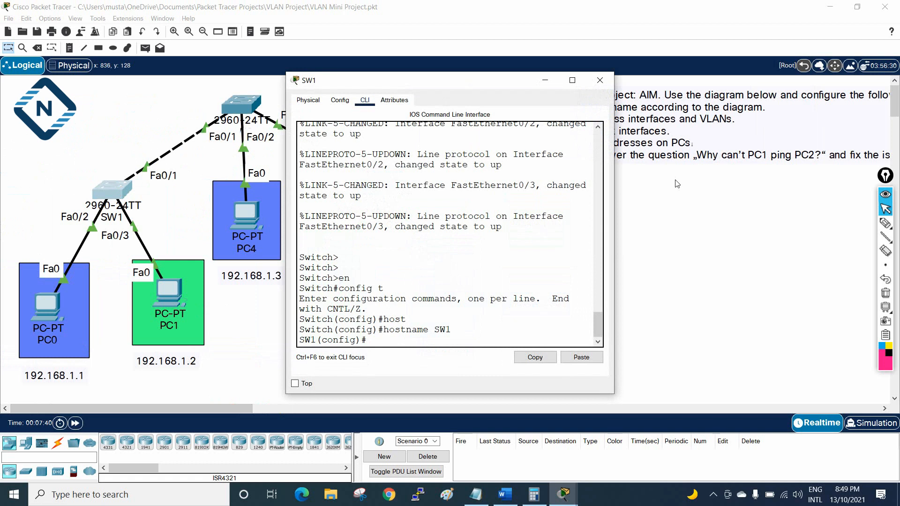
drag(614, 173, 850, 193)
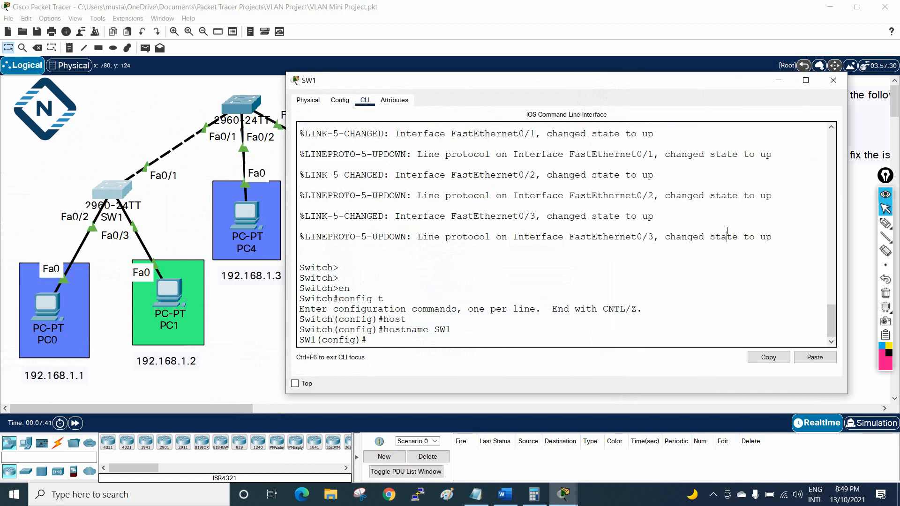
text(vlan 100)
key(Return)
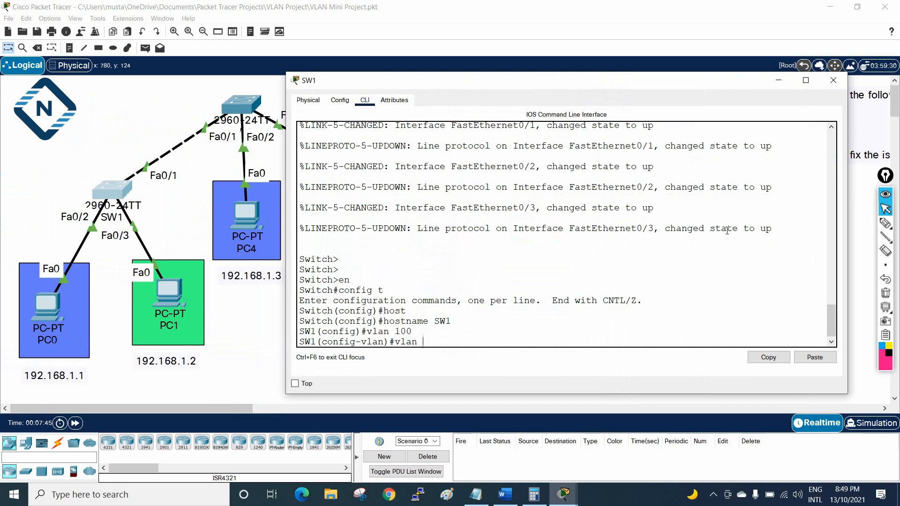
text(vlan 200)
key(Return)
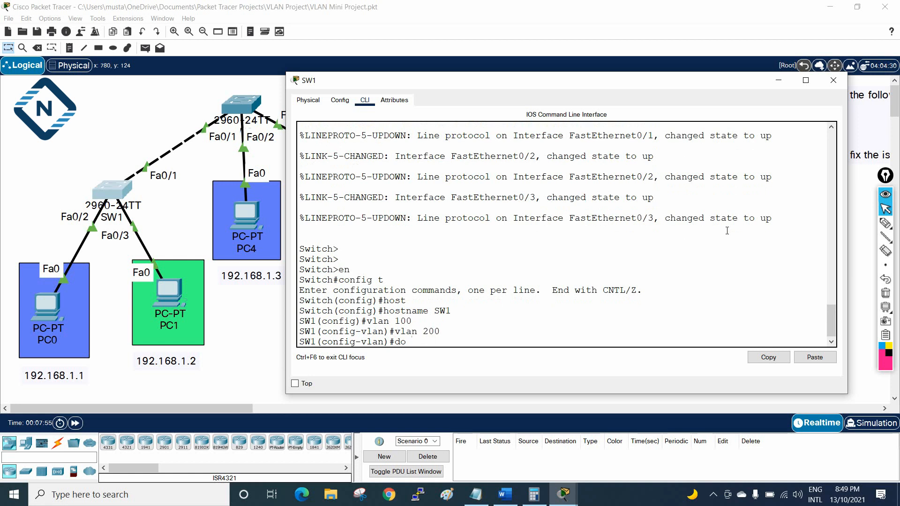
Display SW1's VLAN table with "do sh vlan br" and highlight the VLAN 100 and 200 entries.
text(vlan br)
key(Return)
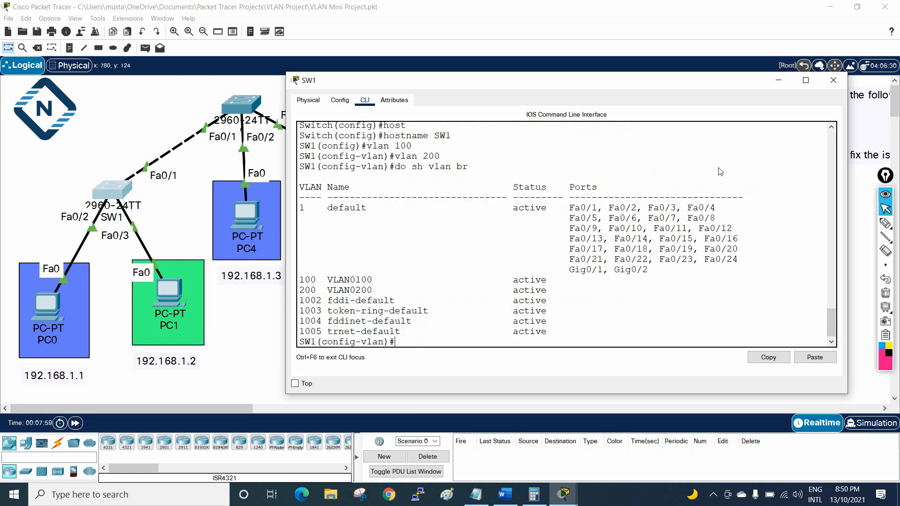
drag(373, 291, 302, 278)
click(323, 289)
drag(378, 290, 307, 275)
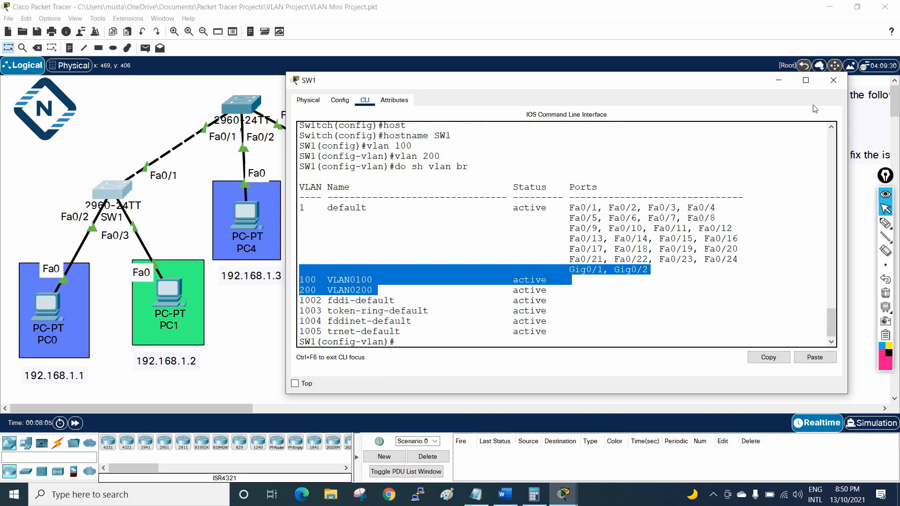
Leave VLAN configuration in SW1's command line and enter interface configuration for f0/2.
click(778, 80)
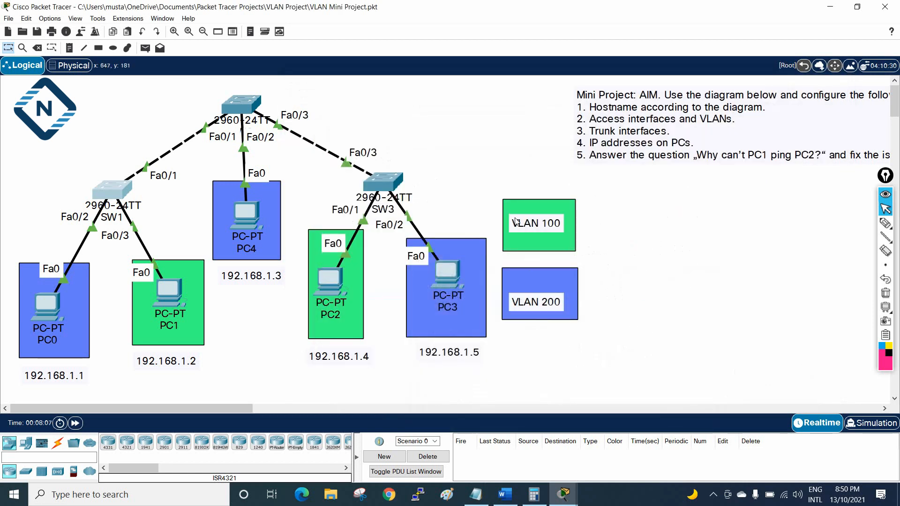
click(113, 200)
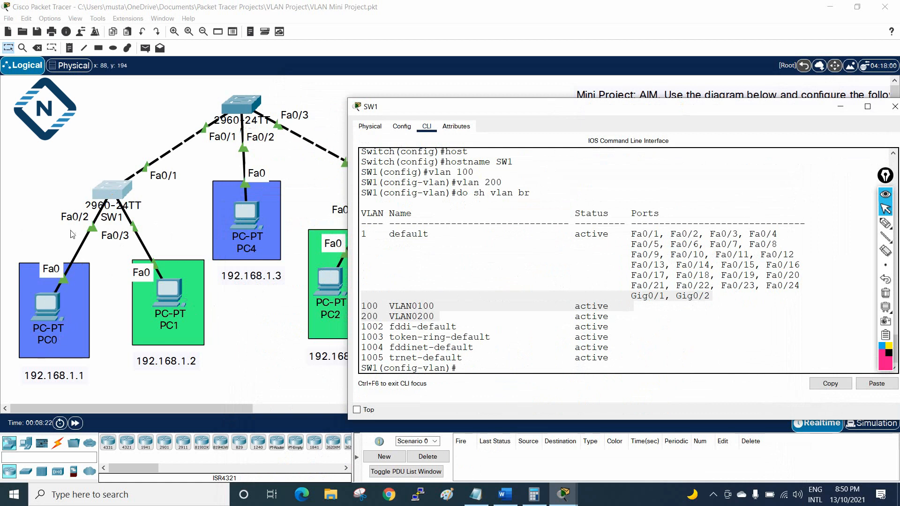
click(564, 317)
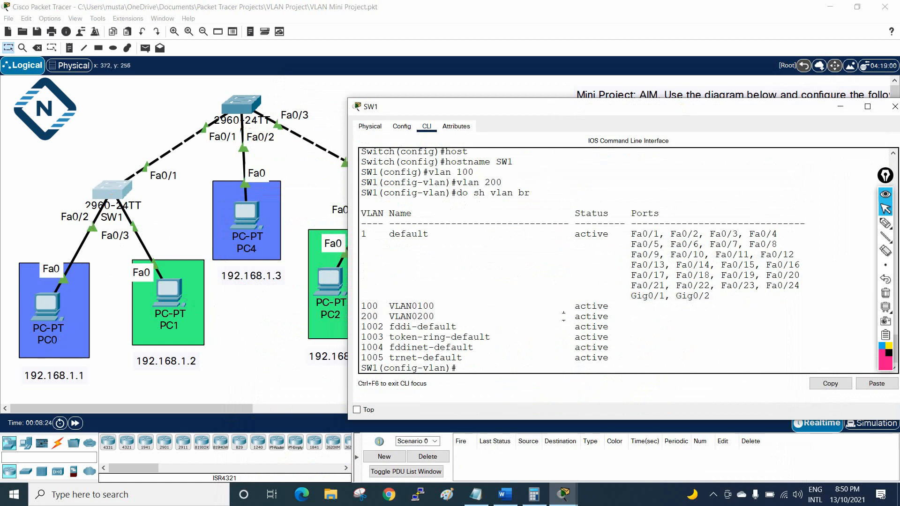
text(exit)
key(Return)
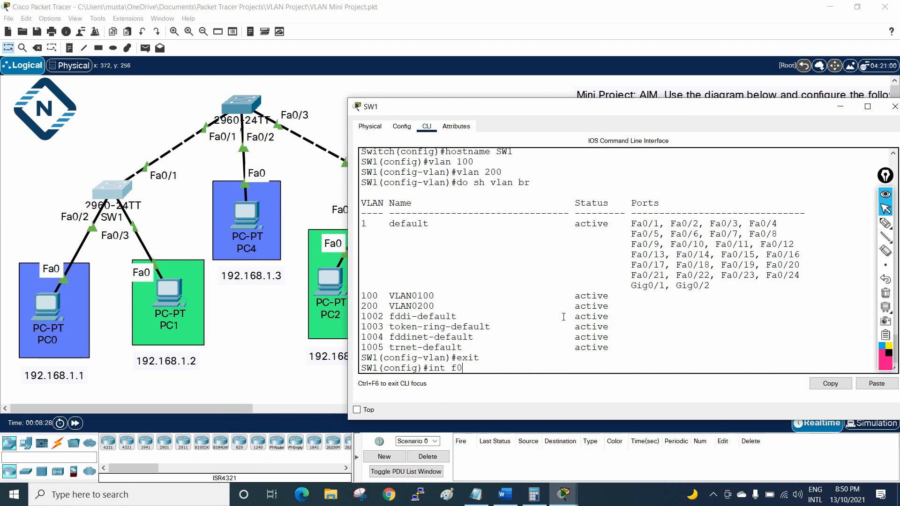
key(Return)
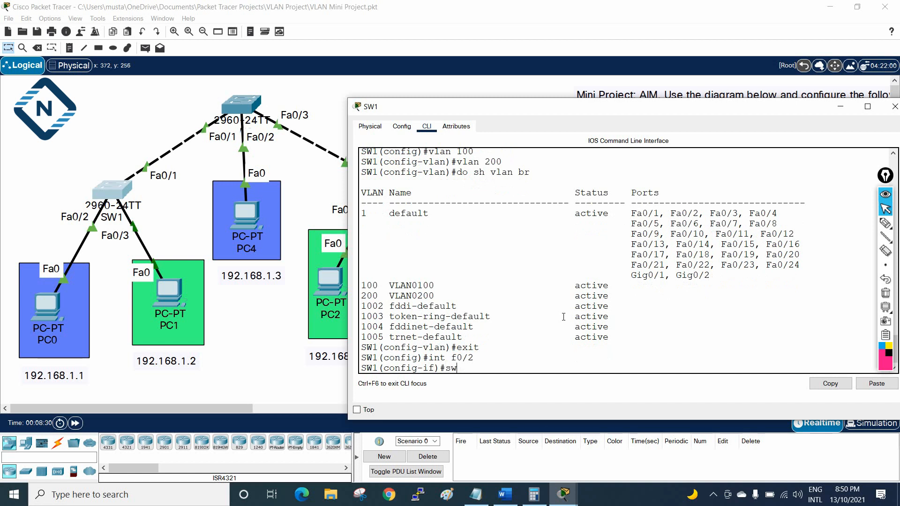
Set SW1's interface f0/2 to access mode with "switchport mode access".
key(Tab)
text(mo)
key(Tab)
text(acc)
key(Tab)
key(Return)
Assign SW1's interface f0/2 to VLAN 200 with "switchport access vlan 200".
text(sw)
key(Tab)
text(acc)
key(Tab)
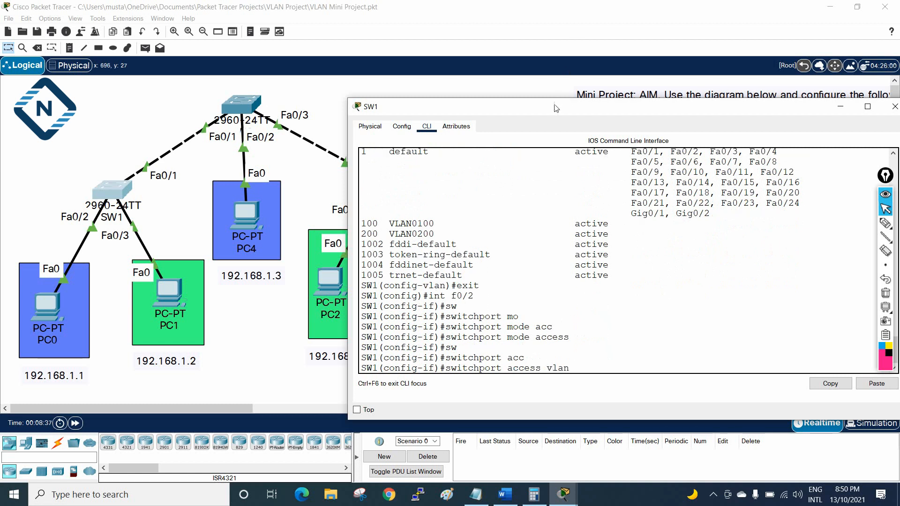
drag(557, 106, 647, 319)
drag(557, 321, 535, 193)
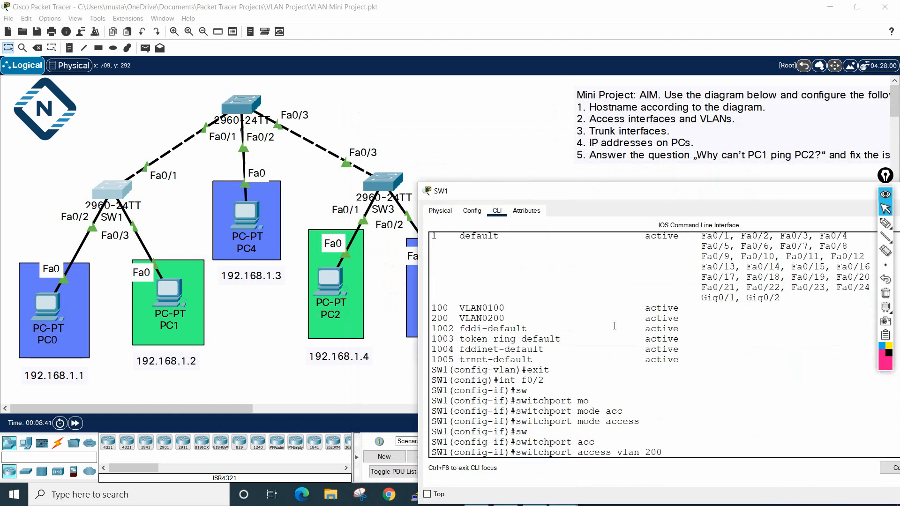
key(Return)
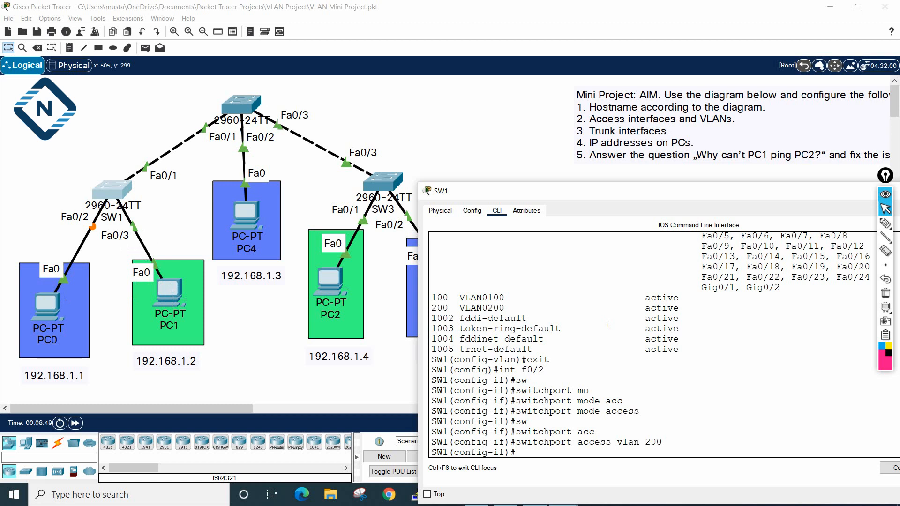
Enter interface f0/3 on SW1 and set its switchport mode to access.
text(in)
text(3)
key(Return)
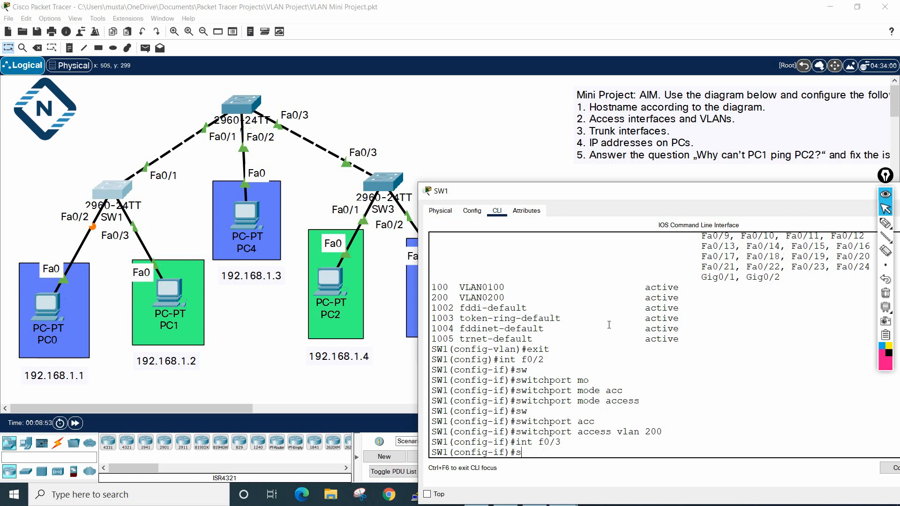
text(switchport)
key(Tab)
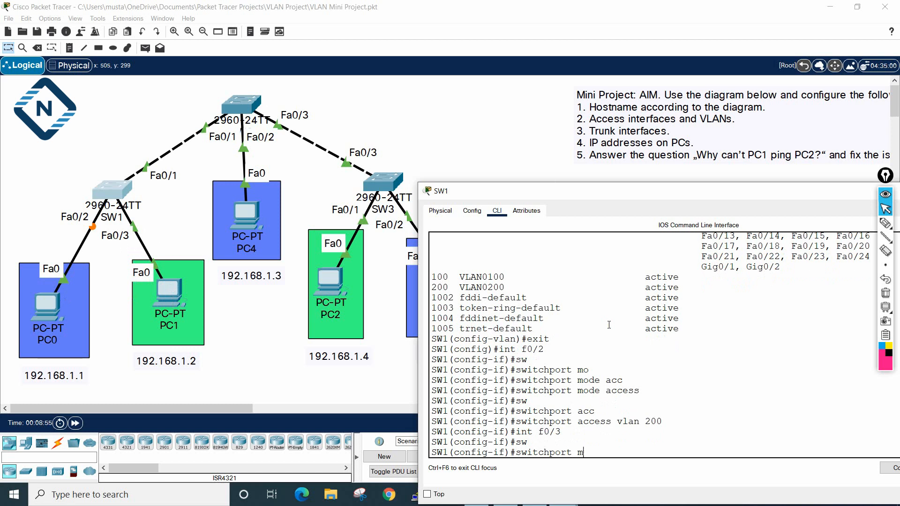
text(mo)
key(Tab)
text(acc)
key(Tab)
key(Return)
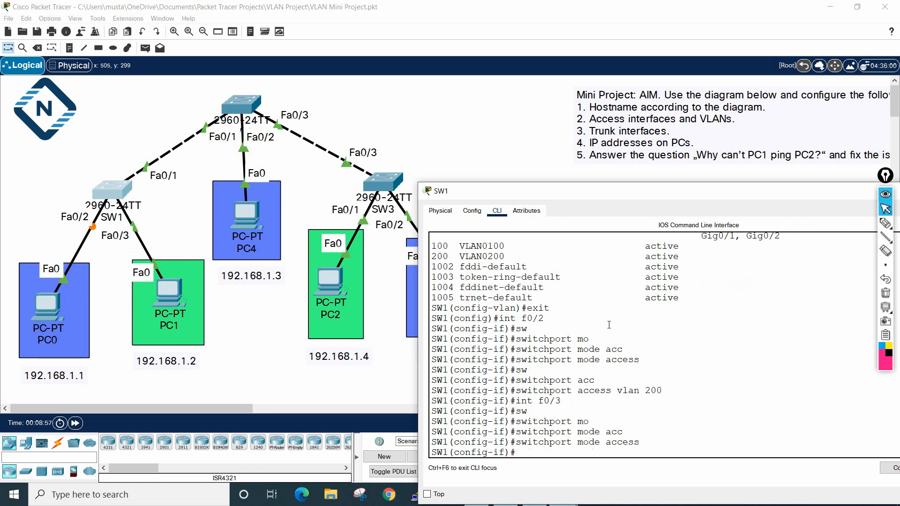
Assign SW1's interface f0/3 to VLAN 100 with "switchport access vlan 100".
text(swi)
key(Tab)
text(acc)
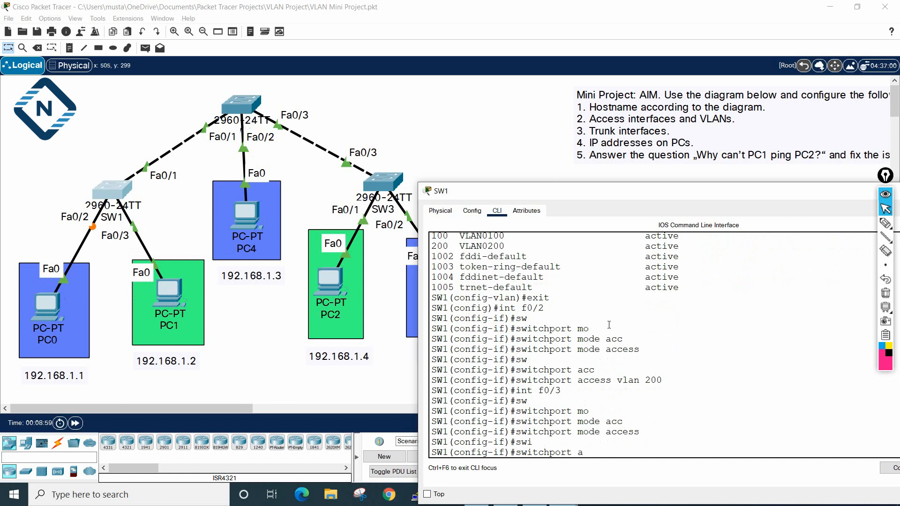
key(Tab)
text(vl)
key(Tab)
text(10)
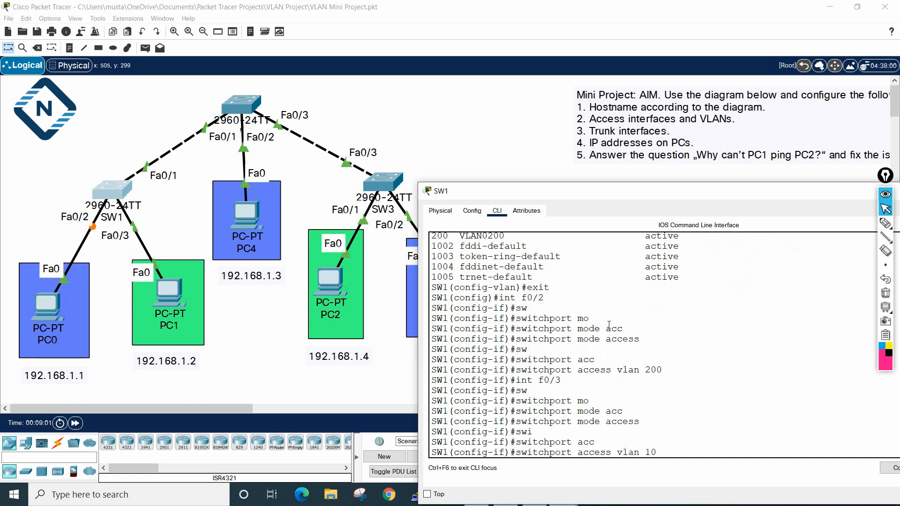
text(0)
key(Return)
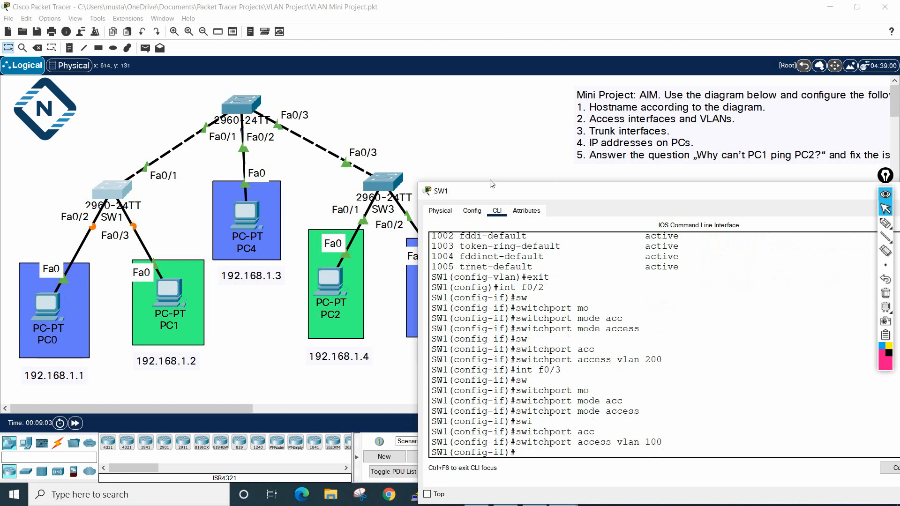
drag(498, 189, 706, 160)
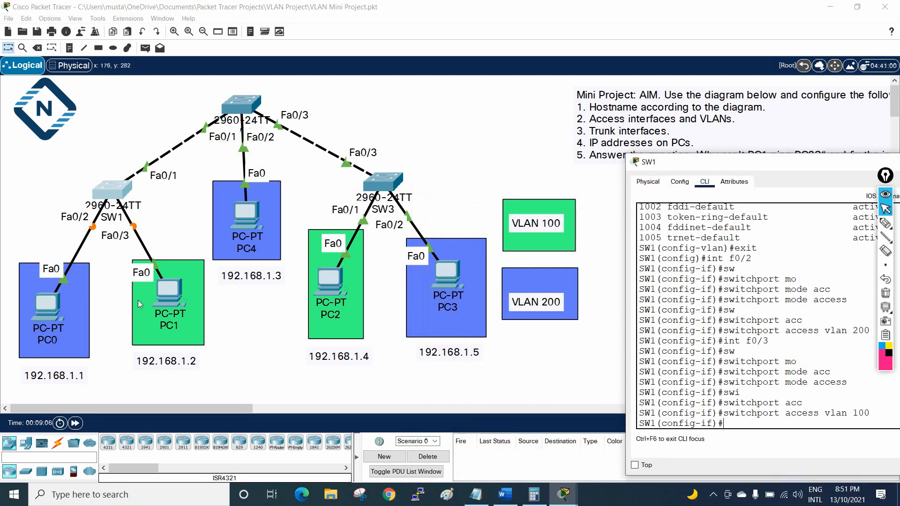
drag(669, 161, 496, 91)
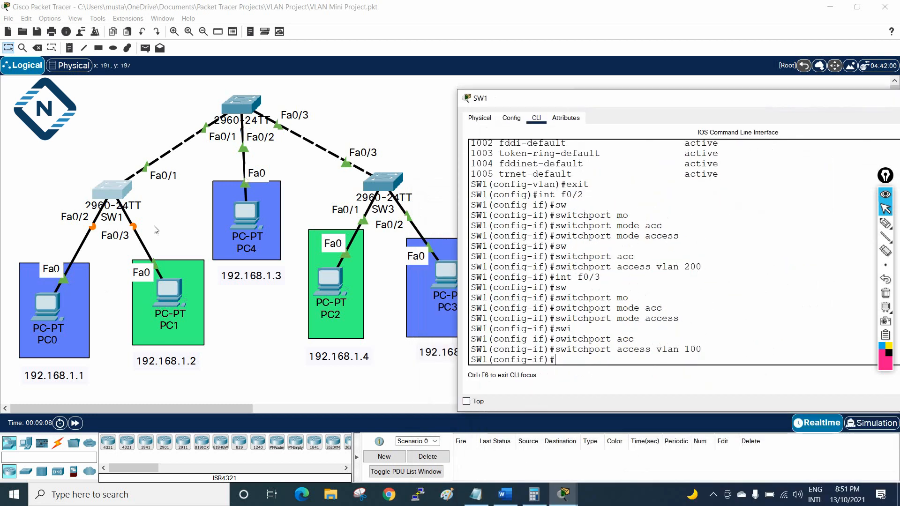
mouse_move(172, 298)
mouse_down()
mouse_move(205, 258)
mouse_move(192, 232)
mouse_move(194, 267)
mouse_move(162, 276)
mouse_move(169, 301)
mouse_up()
Leave configuration mode on SW1 and display its VLAN table with "sh vlan br".
click(94, 188)
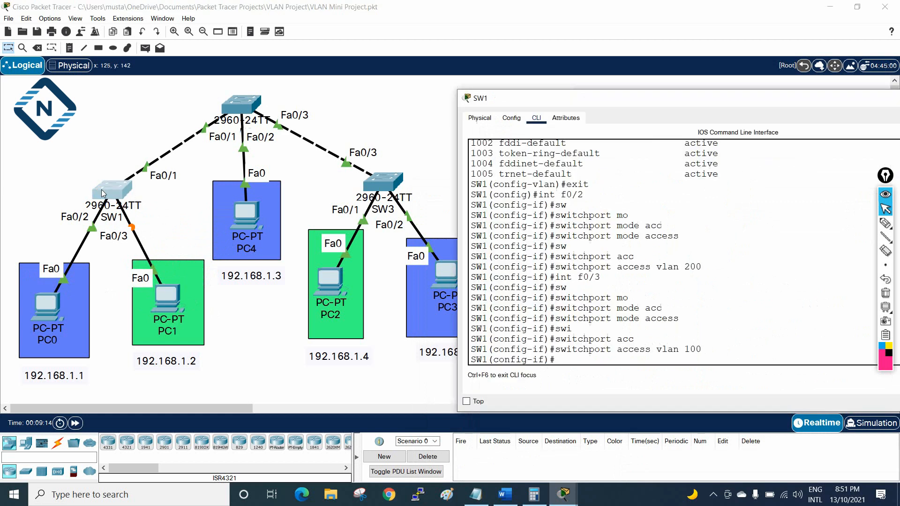
key(ctrl+z)
key(Return)
key(Return)
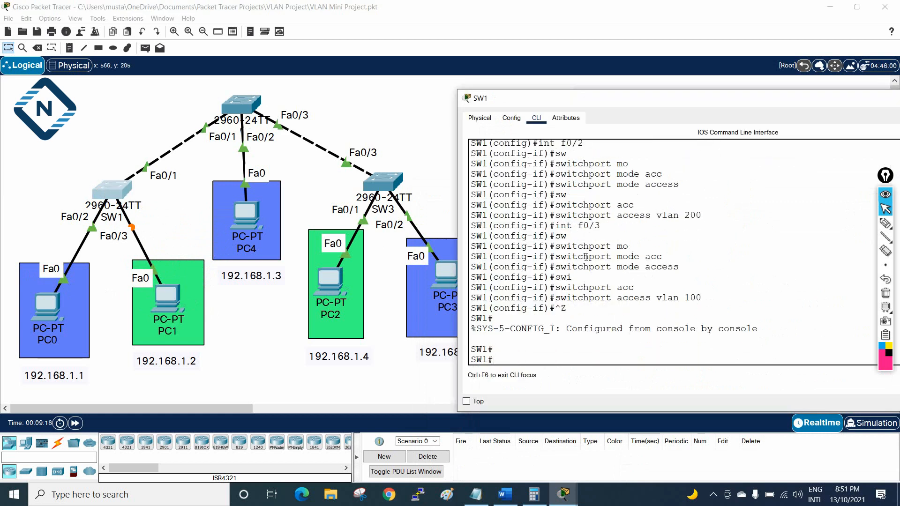
text(sh vlan br)
key(Return)
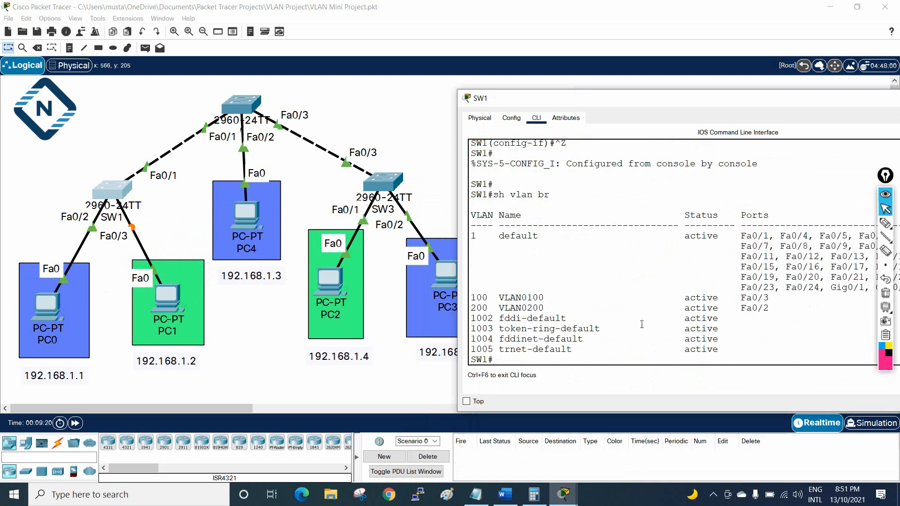
Highlight the VLAN 100 and VLAN 200 rows in SW1's table and compare their ports with the topology diagram.
drag(472, 297, 767, 299)
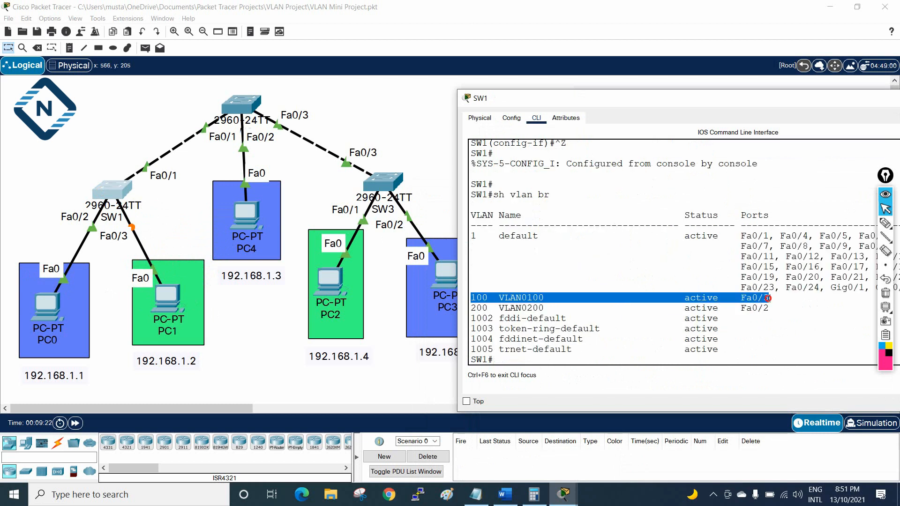
drag(471, 308, 770, 309)
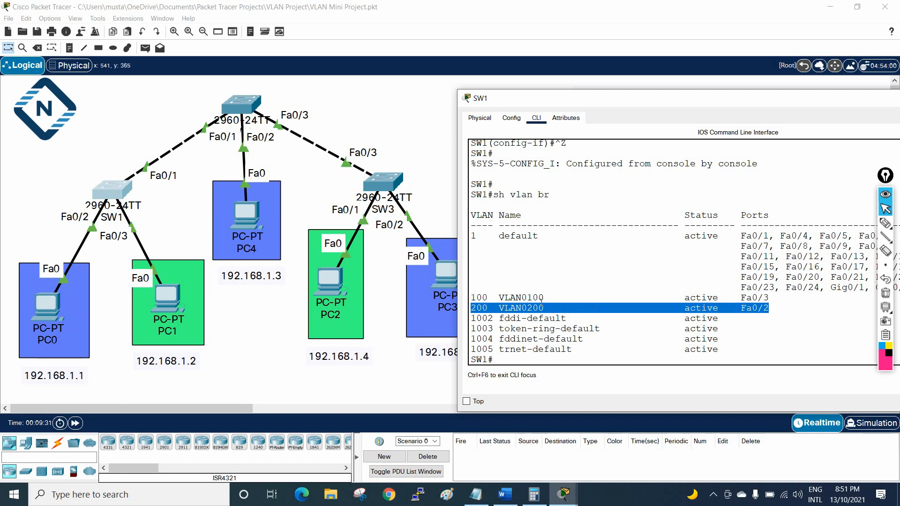
drag(552, 92, 728, 104)
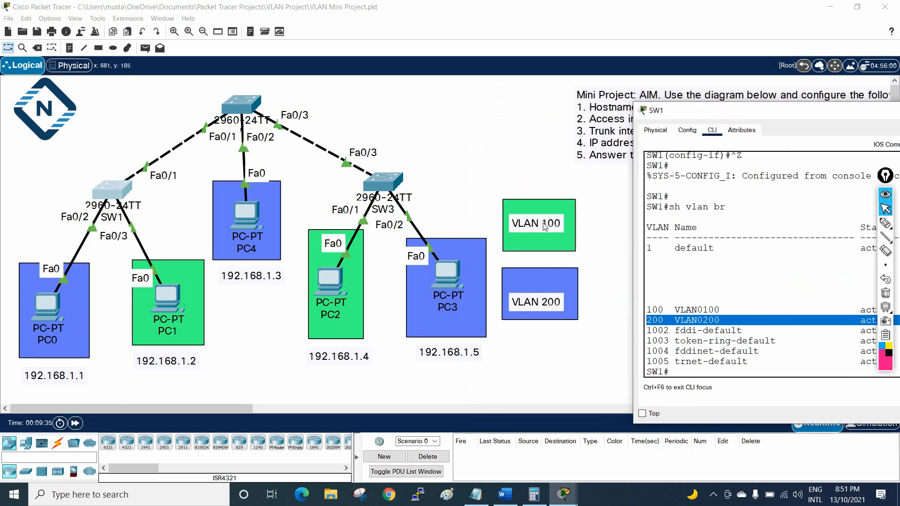
drag(634, 280, 479, 280)
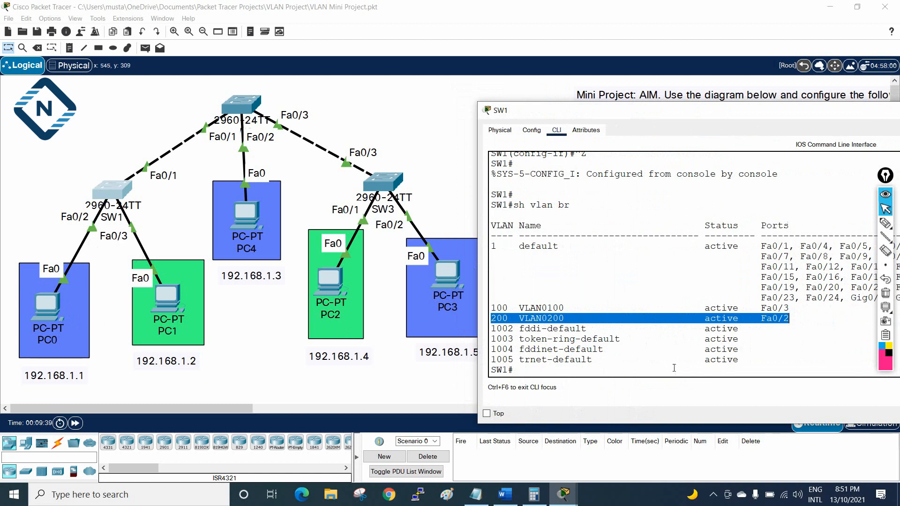
drag(790, 305, 490, 287)
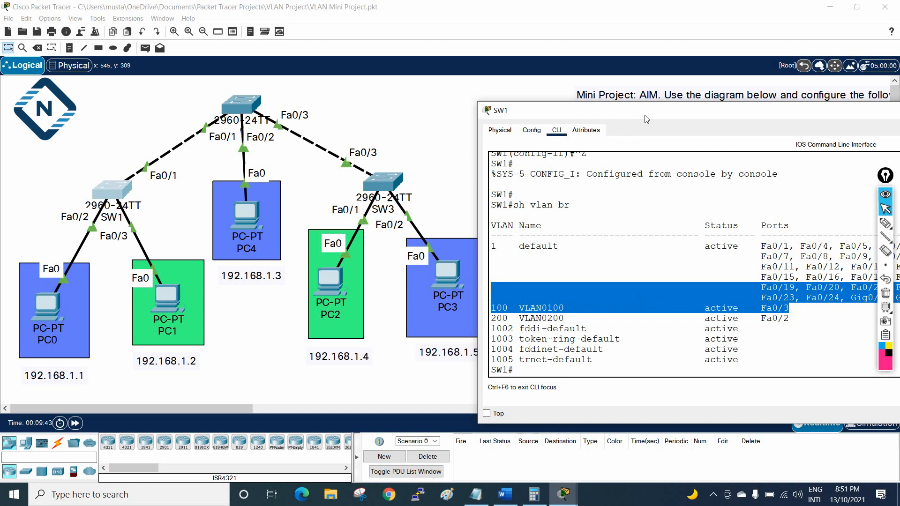
drag(646, 118, 427, 383)
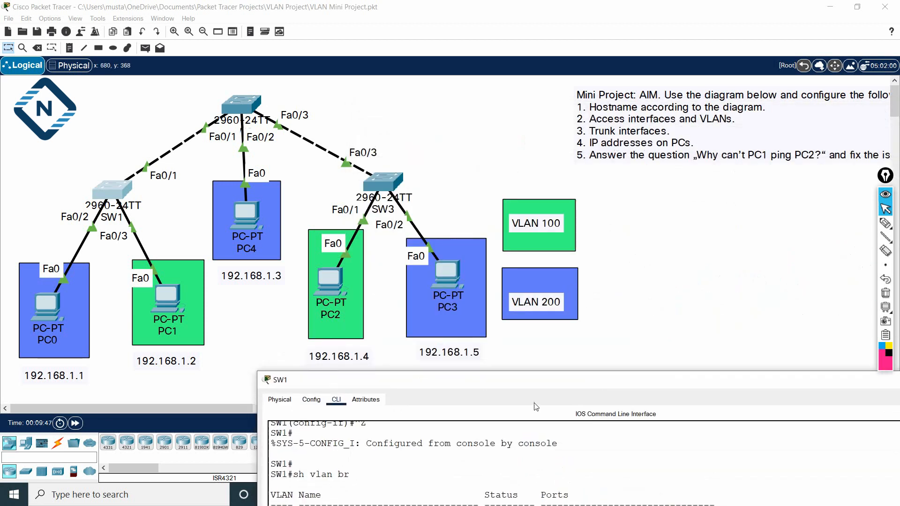
drag(540, 386, 591, 196)
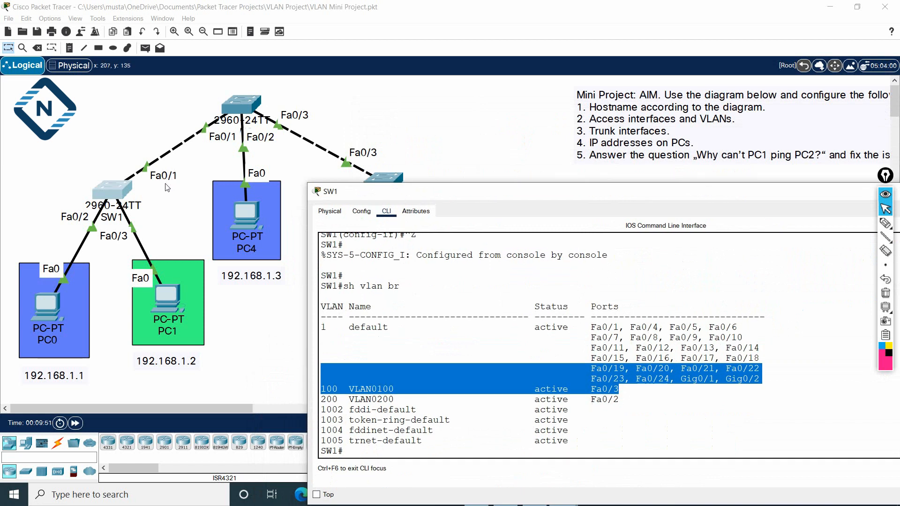
Return SW1 to global configuration mode and enter interface configuration for f0/1.
drag(360, 192, 381, 86)
click(455, 256)
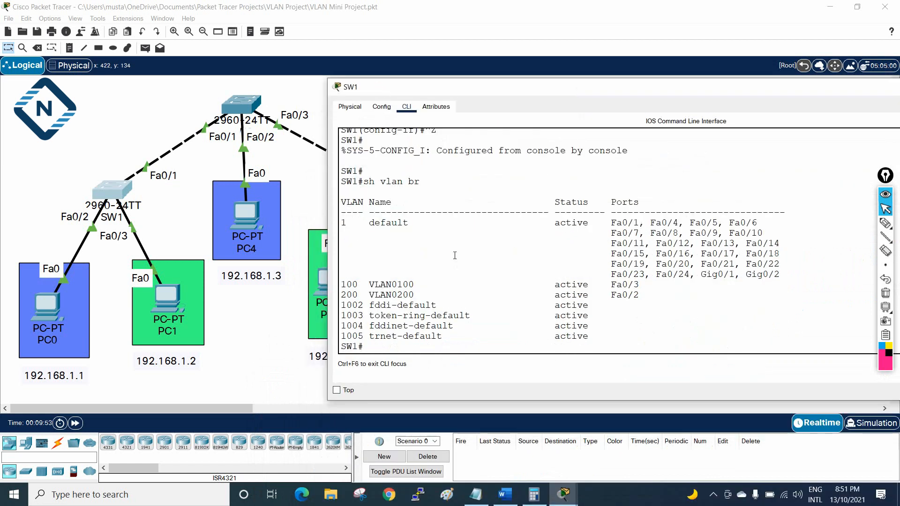
text(config t)
key(Return)
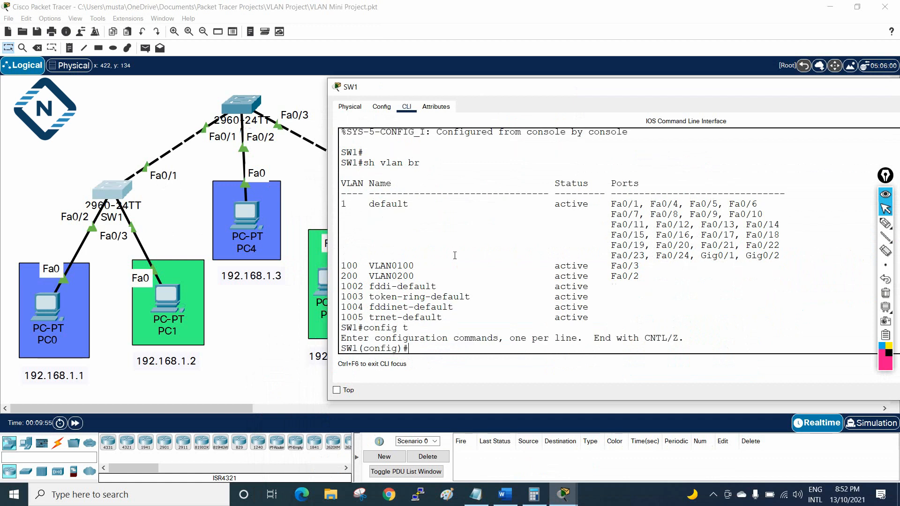
text(int f0/1)
key(Return)
Set SW1's interface f0/1 to trunk mode with "switchport mode trunk".
text(sw)
key(Tab)
text(mo)
key(Tab)
text(tr)
key(Tab)
key(Return)
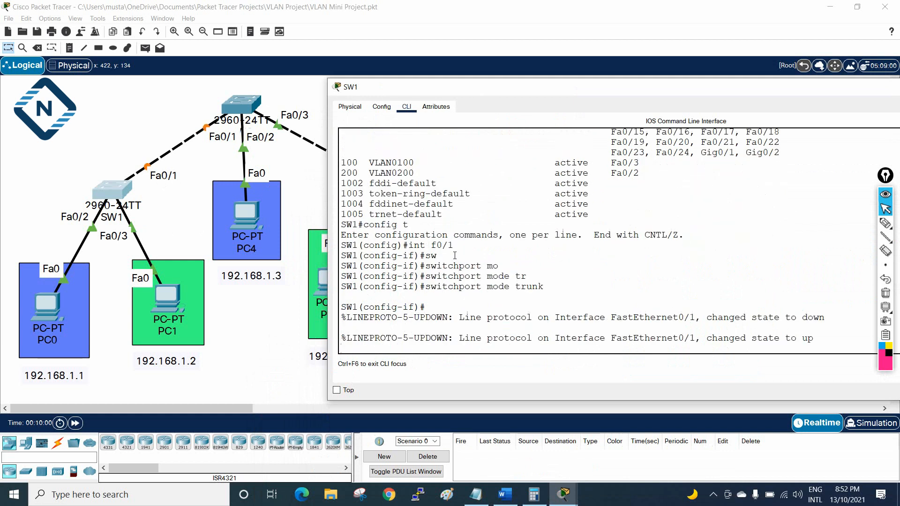
Exit configuration mode on SW1, save its configuration with "wr" and close its window.
key(ctrl+z)
key(Return)
key(Return)
key(Return)
text(w)
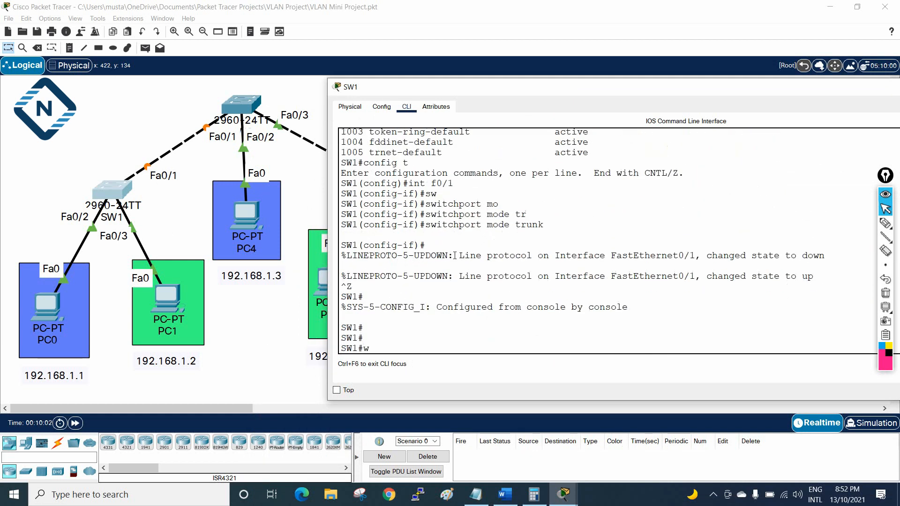
text(r)
key(Return)
drag(783, 87, 559, 101)
click(806, 102)
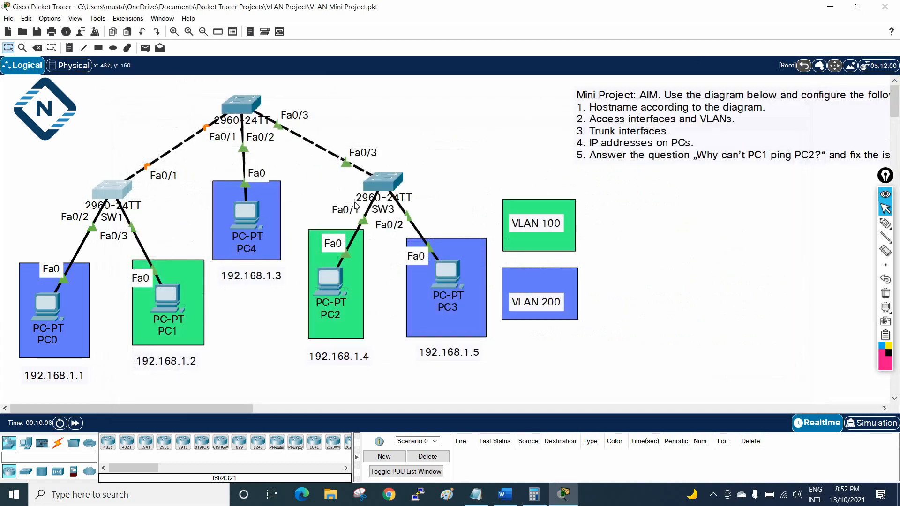
Open a widened command line for SW2 and create VLAN 200 from global configuration mode.
click(253, 108)
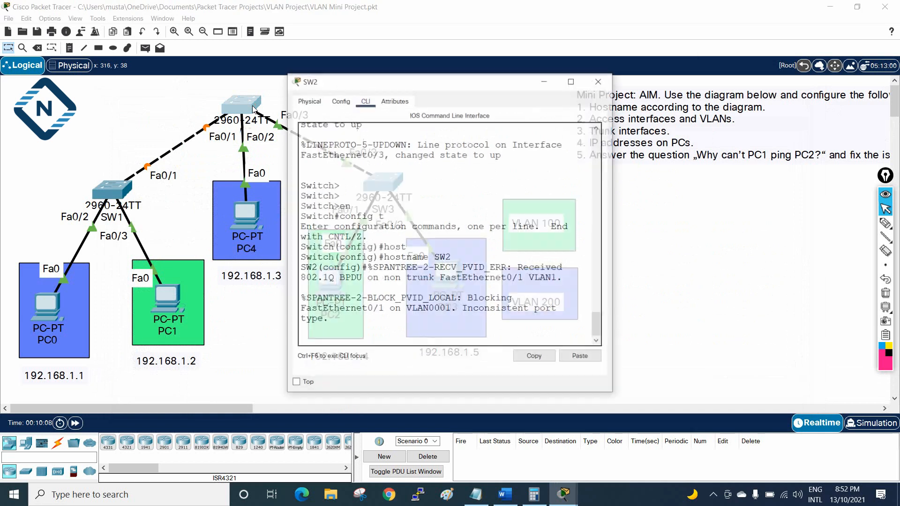
drag(433, 154, 599, 135)
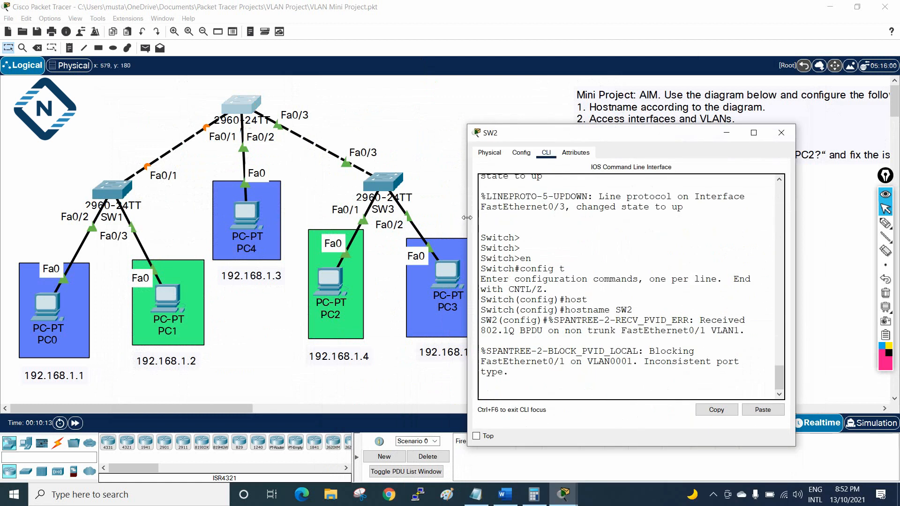
drag(467, 219, 235, 244)
key(Return)
key(Return)
key(Return)
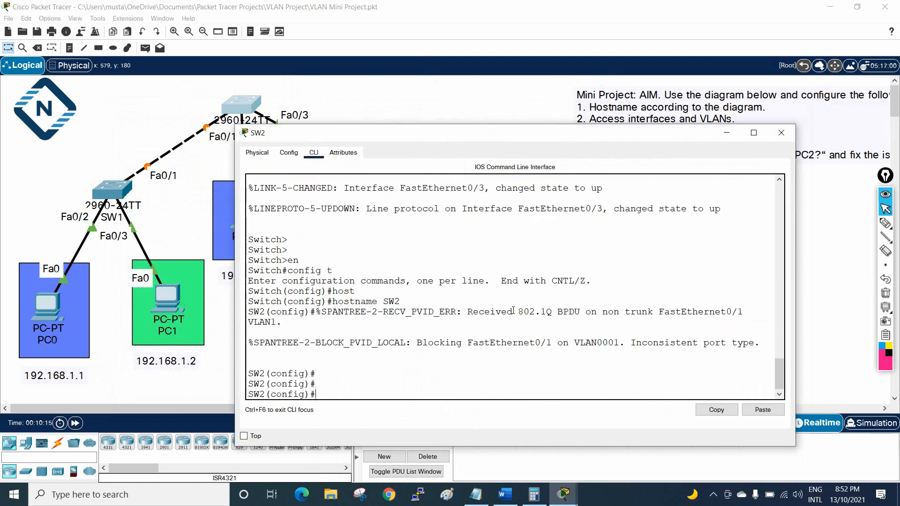
text(vlan 200)
key(Return)
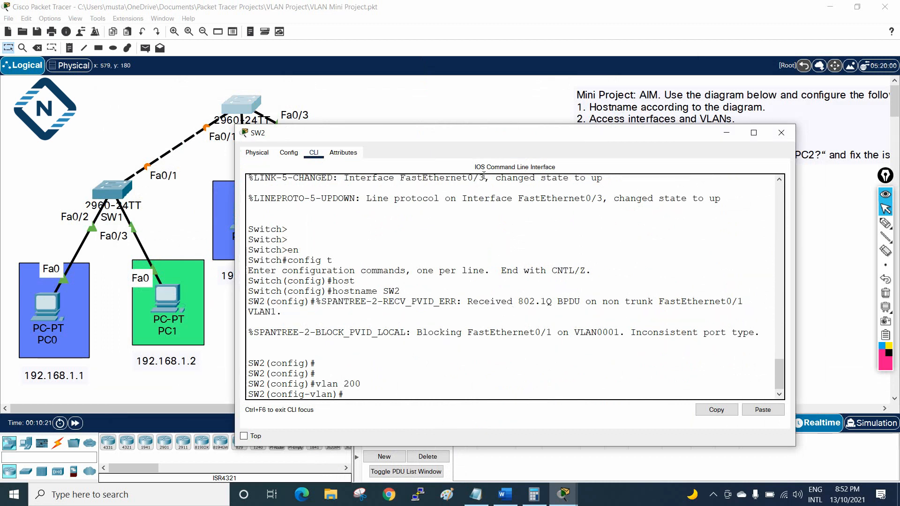
Enter SW2's interface configuration for f0/2 and set it to access mode with "switchport mode access".
drag(483, 142, 651, 112)
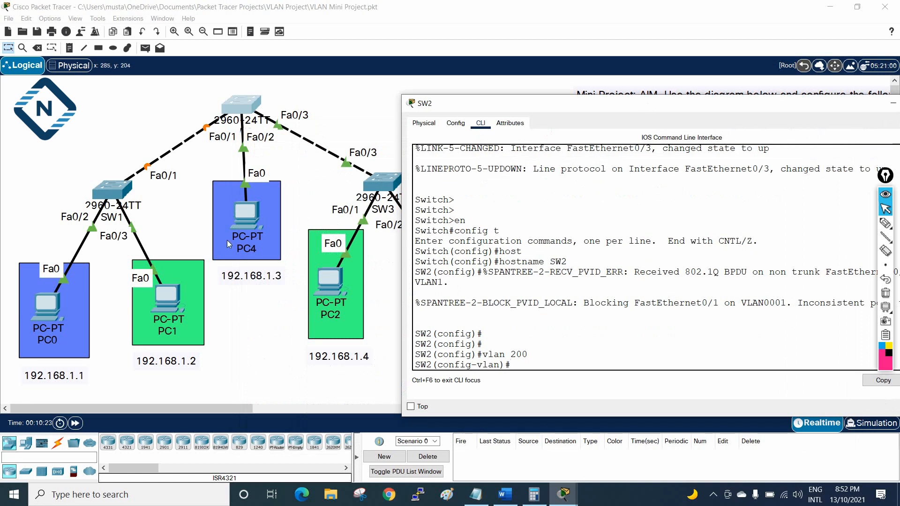
mouse_move(252, 223)
mouse_down()
mouse_move(197, 220)
mouse_move(193, 229)
mouse_move(247, 217)
mouse_up()
click(241, 104)
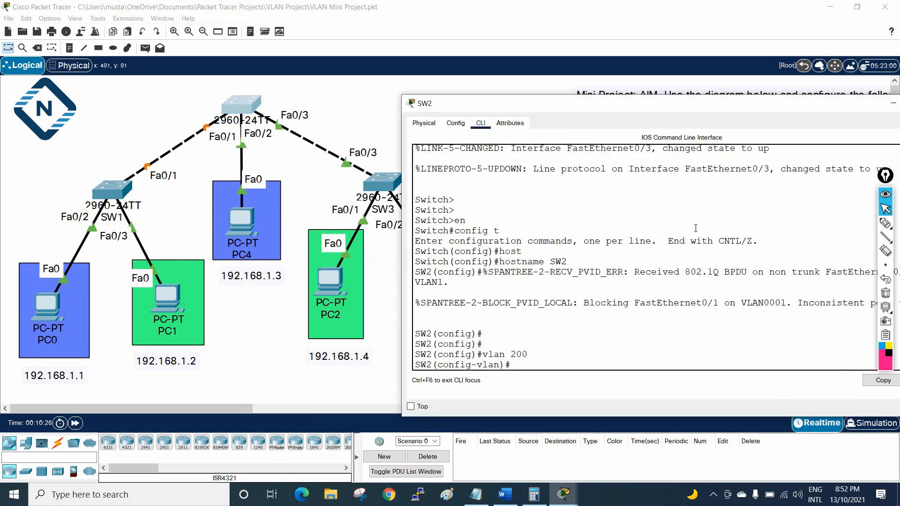
text(int f0/2)
key(Return)
text(sw)
key(Tab)
text(mo)
key(Tab)
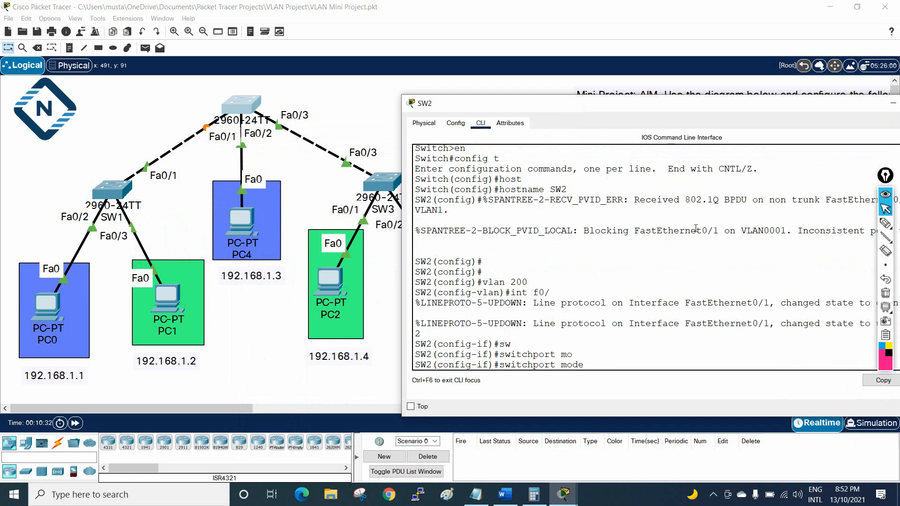
text(acc)
key(Tab)
key(Return)
Assign SW2's interface f0/2 to VLAN 200 with "switchport access vlan 200".
text(s)
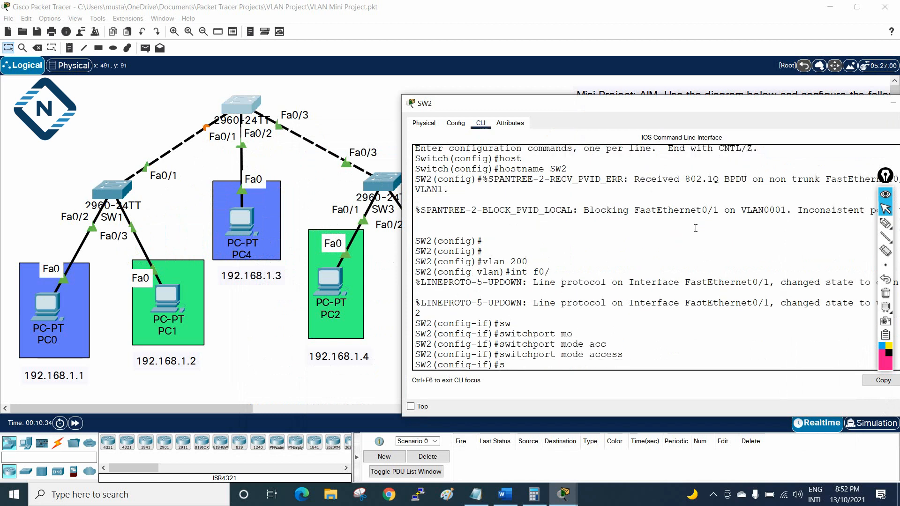
text(w)
key(Tab)
text(acc)
key(Tab)
text(vlan)
drag(675, 104, 829, 108)
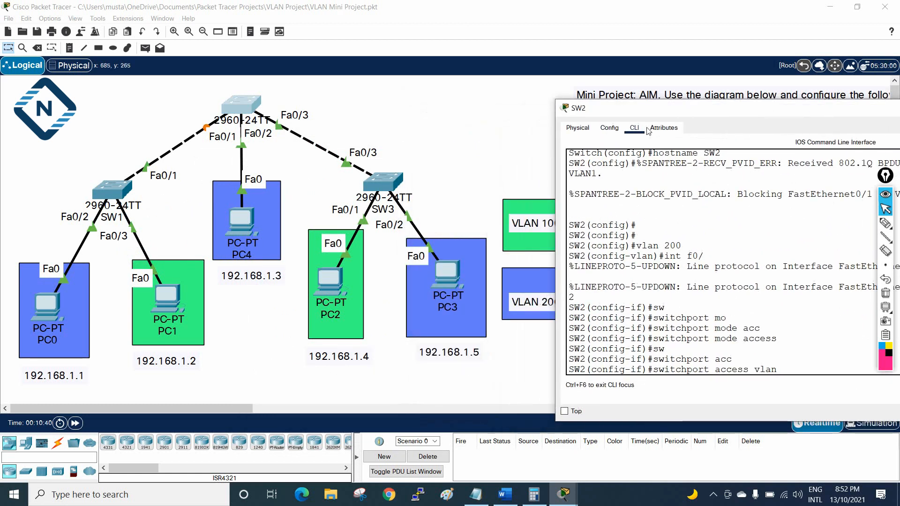
drag(651, 109, 445, 109)
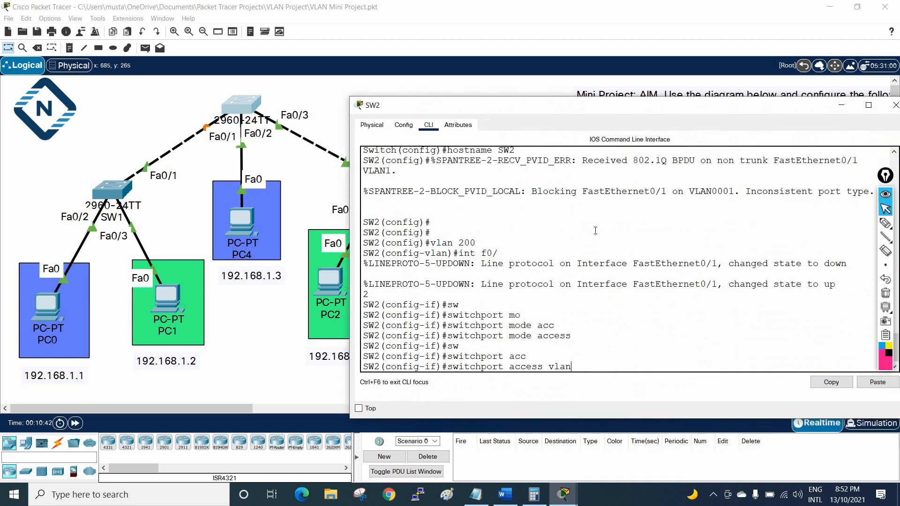
key(Return)
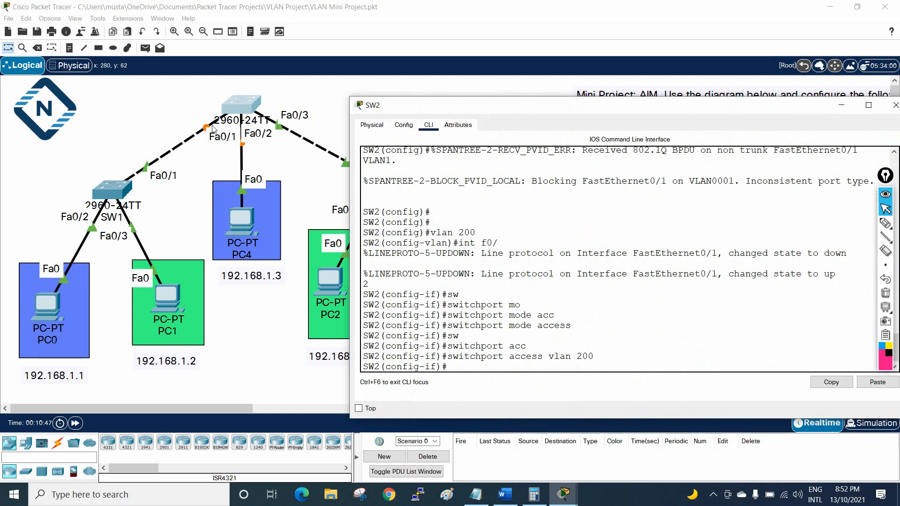
Enter SW2's interface configuration for f0/1 and set it to trunk mode with "switchport mode trunk".
drag(455, 106, 679, 89)
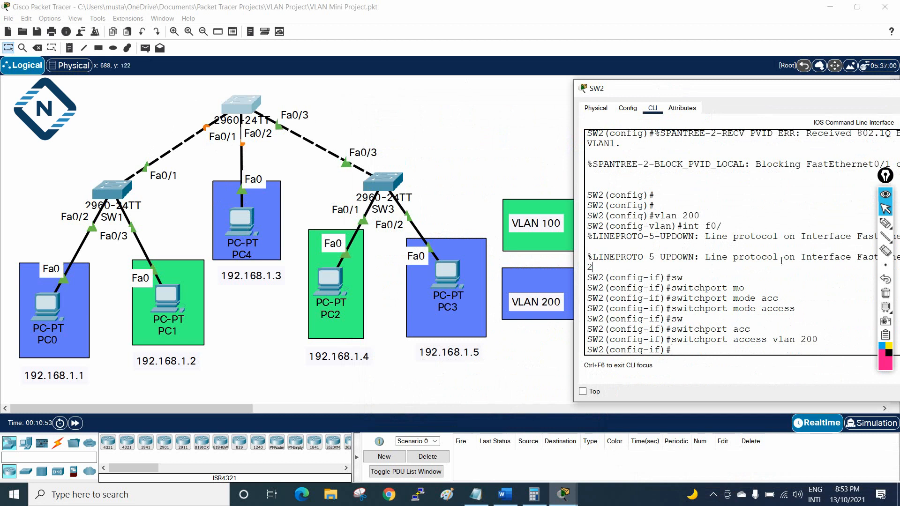
text(int f0/1)
key(Return)
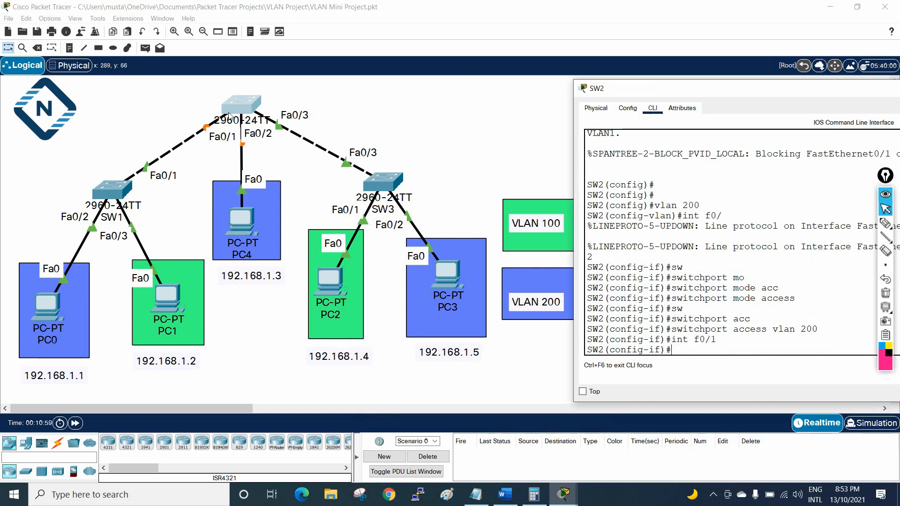
mouse_move(234, 232)
mouse_down()
mouse_move(311, 233)
mouse_move(239, 232)
mouse_up()
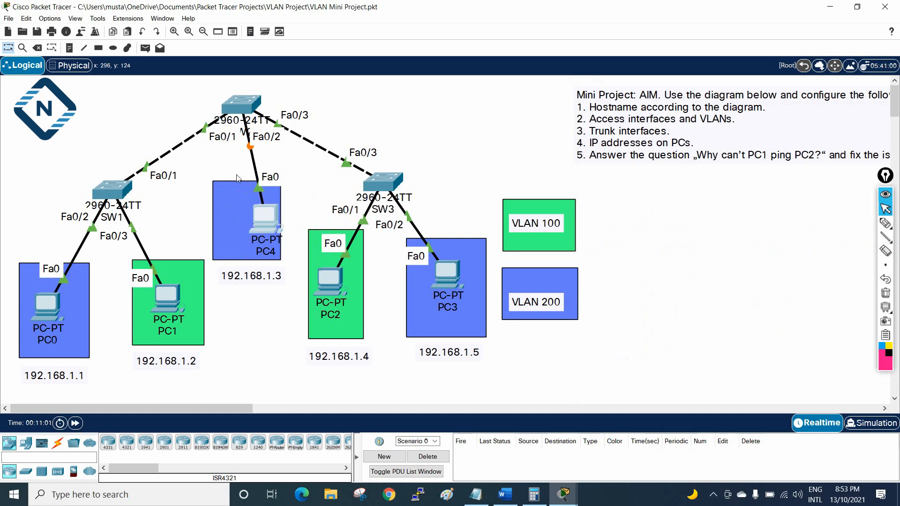
click(244, 113)
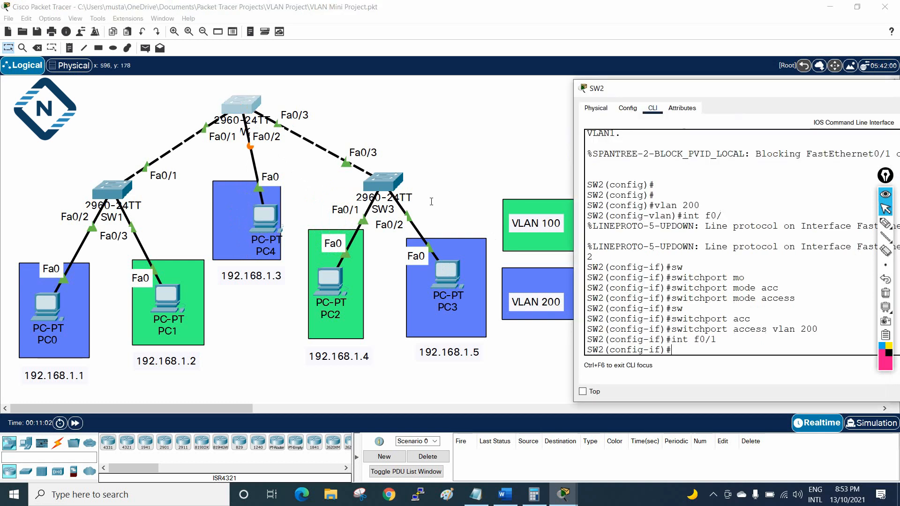
key(Tab)
text(mo)
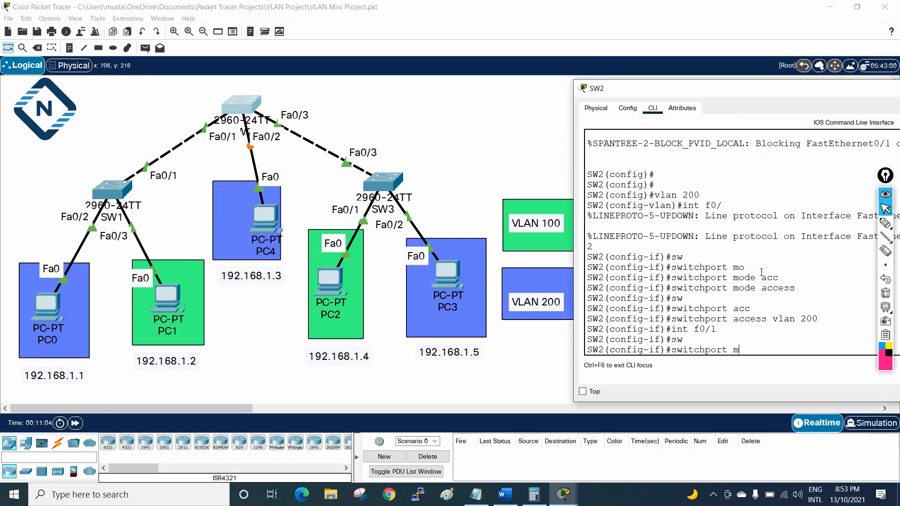
key(Tab)
text(tr)
key(Tab)
key(Return)
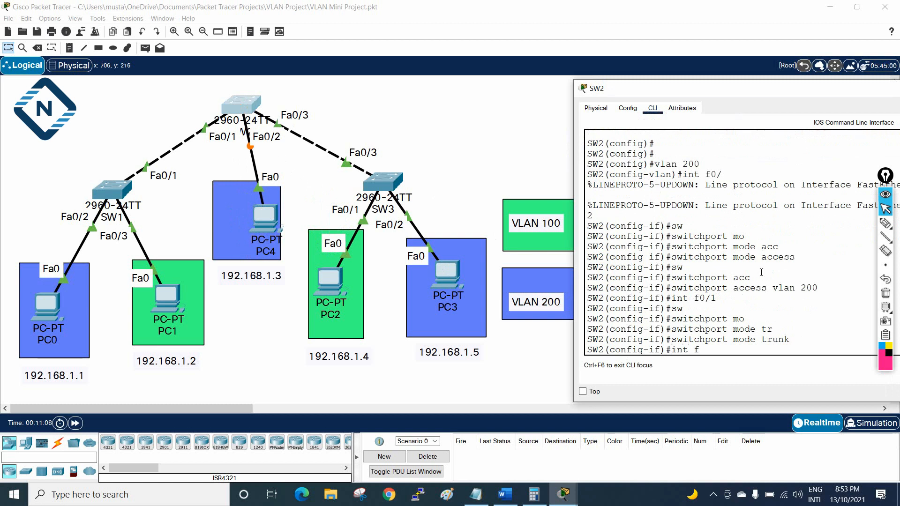
Enter SW2's interface configuration for f0/3 and set it to trunk mode with "switchport mode trunk".
text(int f0/3)
key(Return)
text(sw)
key(Tab)
text(mo)
key(Tab)
text(tr)
key(Tab)
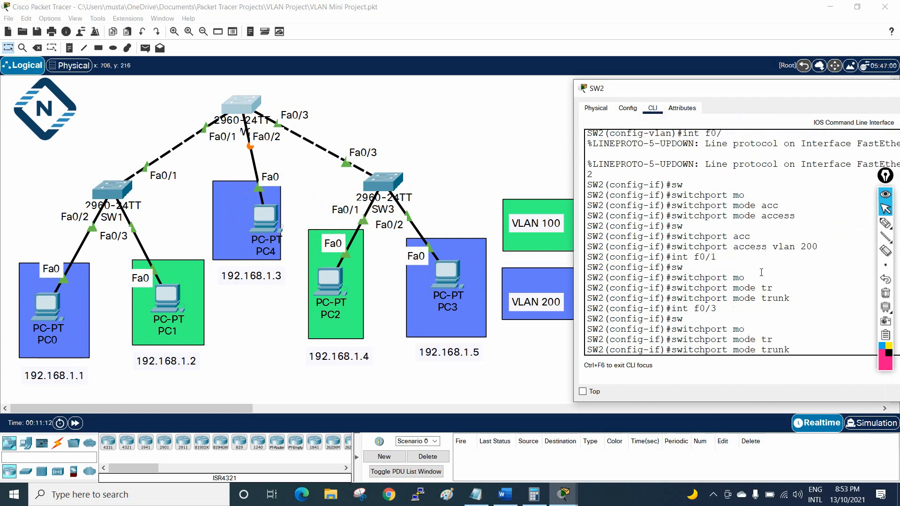
key(Return)
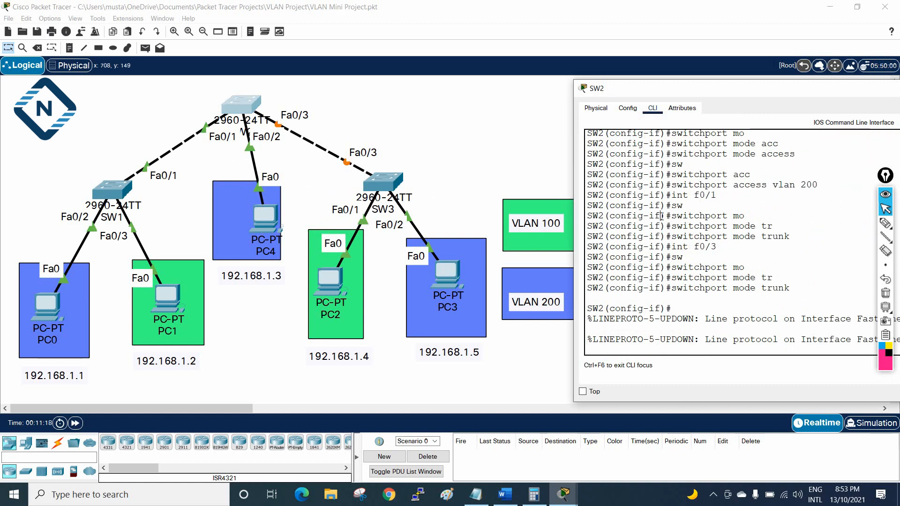
Return SW2 to privileged EXEC mode and abort the name lookup of the stray "...." entry.
key(ctrl+z)
drag(651, 93, 380, 76)
click(627, 208)
text(....)
key(Return)
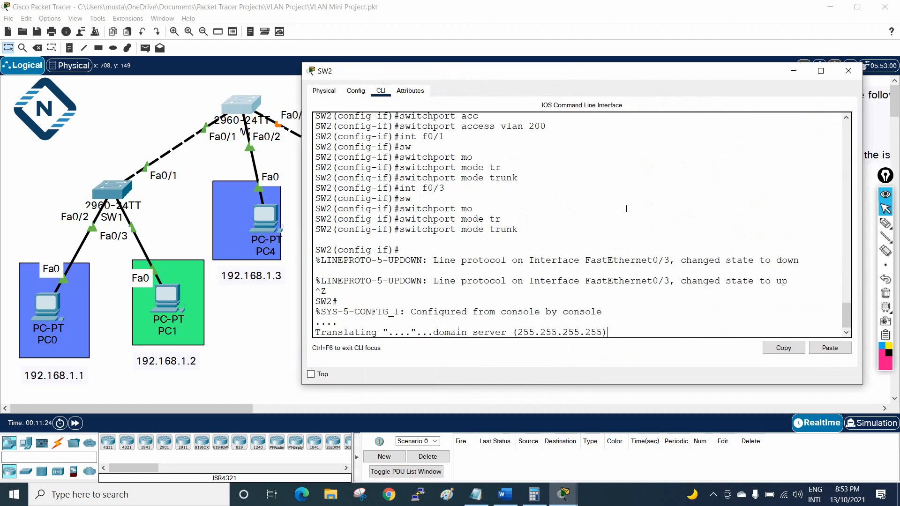
click(886, 293)
click(737, 293)
key(Return)
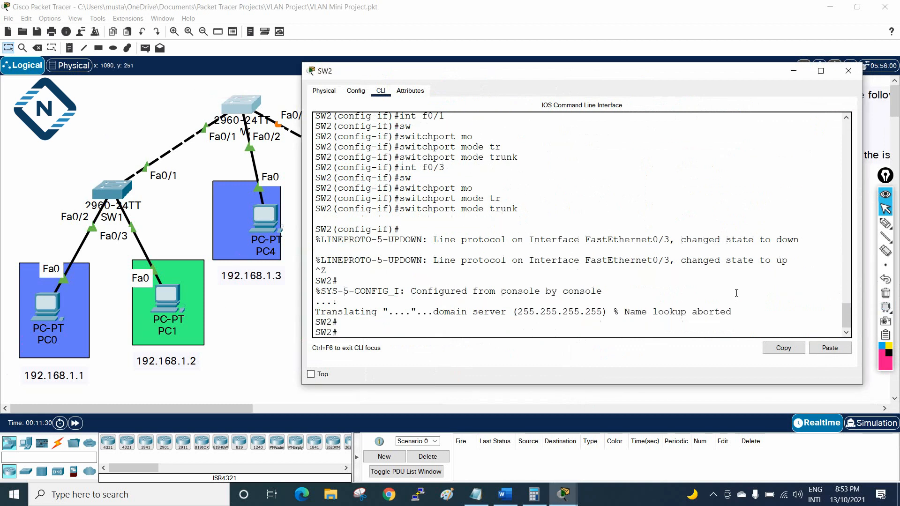
Display SW2's trunk interfaces with "sh int trunk" and compare the listed ports with the topology diagram.
key(Return)
key(Return)
text(sh int tr)
key(Tab)
key(Return)
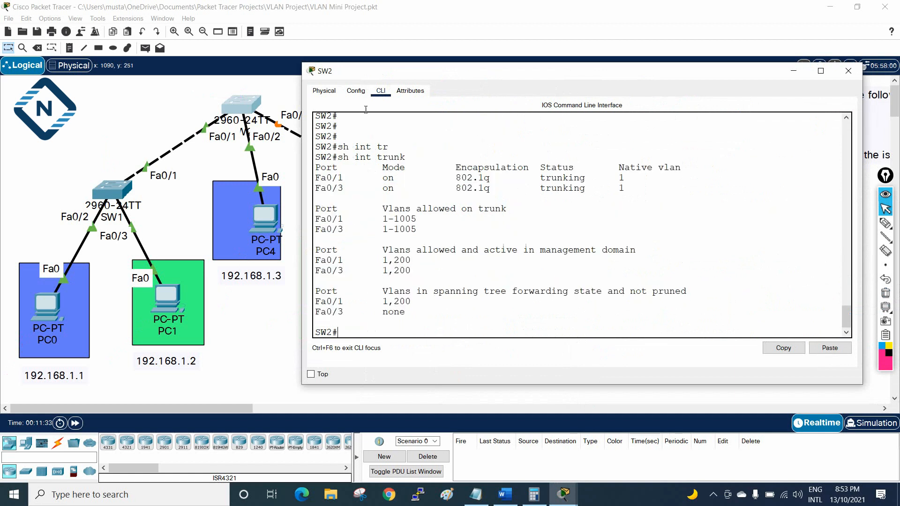
drag(351, 200, 315, 177)
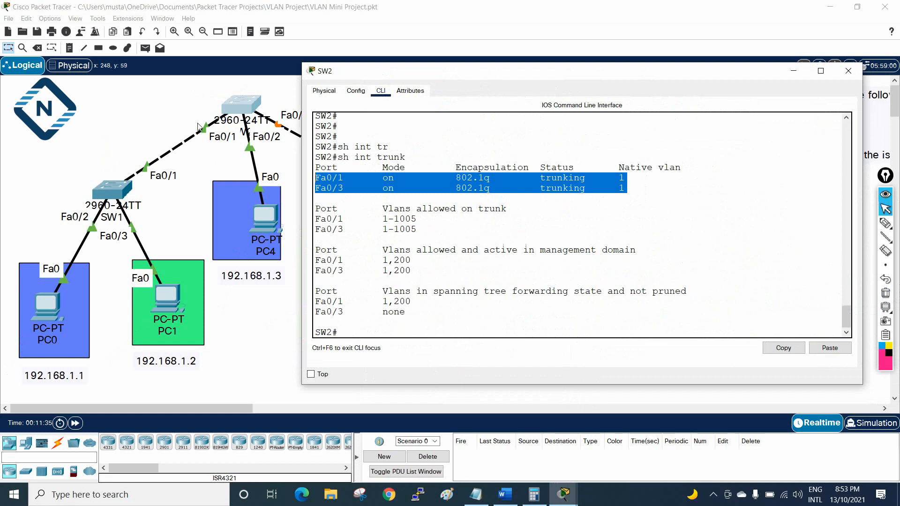
drag(340, 77, 484, 63)
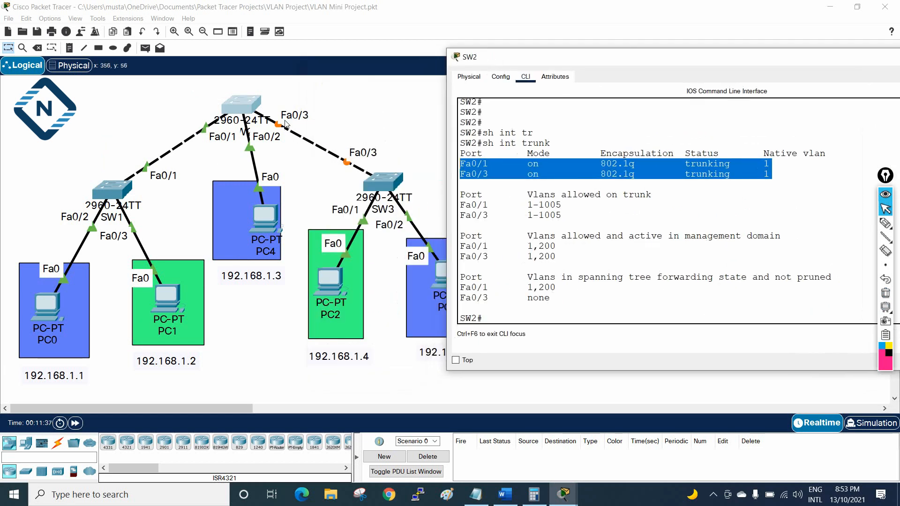
List SW2's VLANs with "sh vlan br", highlighting the VLAN 200 row, and centre PC4 in its blue box.
click(585, 203)
text(sh vlan br)
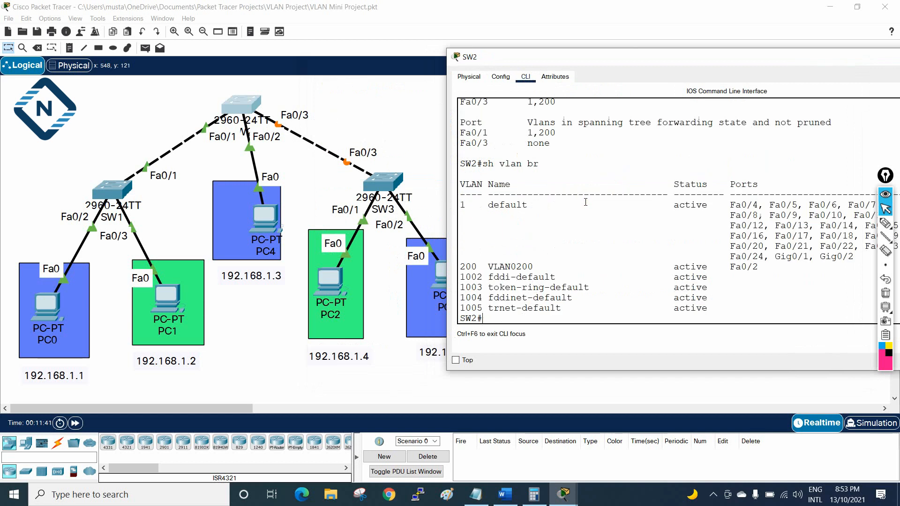
drag(461, 264, 776, 269)
drag(265, 222, 241, 221)
Open a widened command line for SW3 at a fresh configuration prompt and place it clear of the diagram.
click(370, 174)
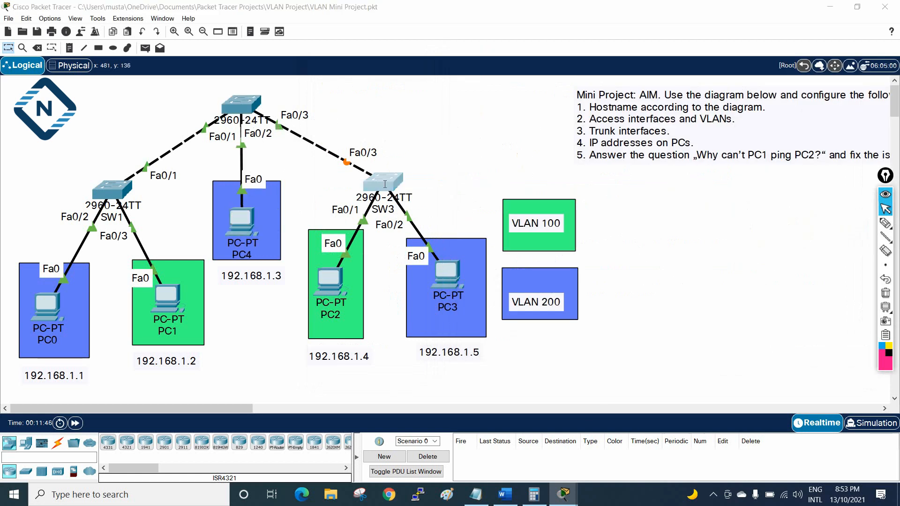
drag(615, 188, 898, 188)
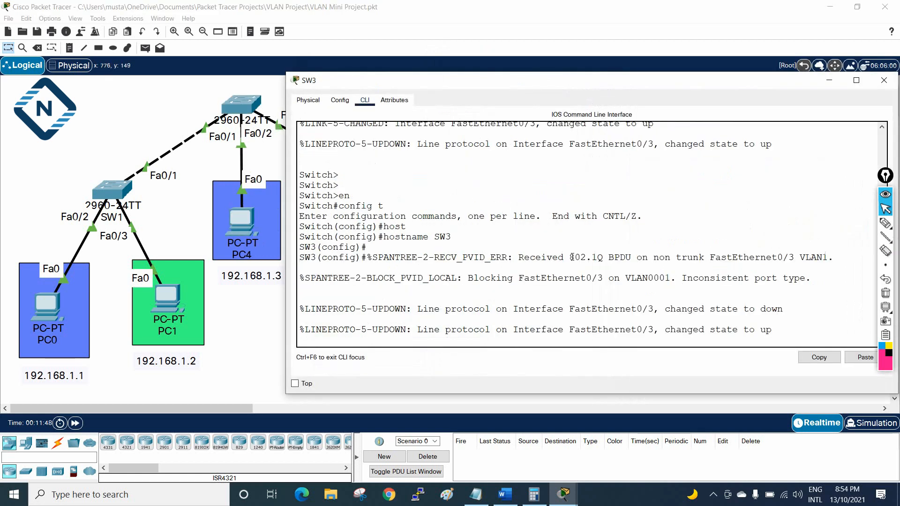
key(Return)
key(Return)
key(Return)
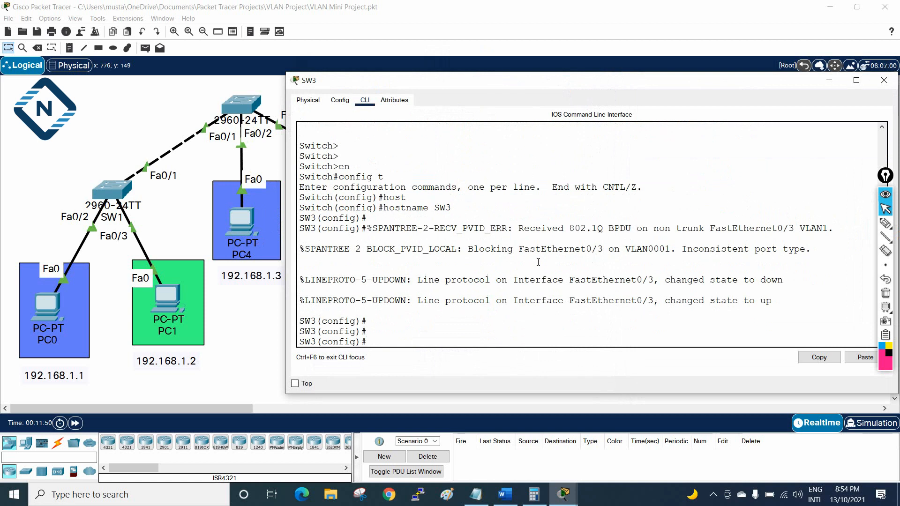
drag(423, 82, 501, 383)
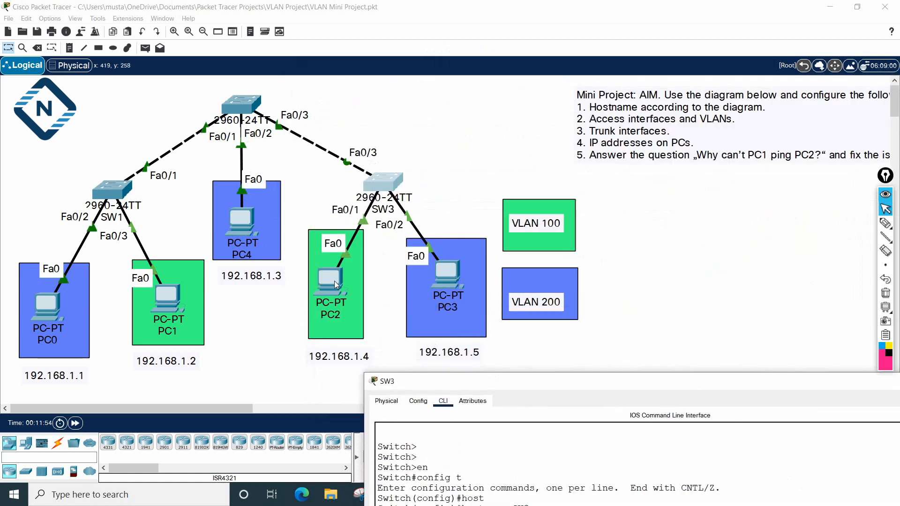
drag(479, 385, 579, 121)
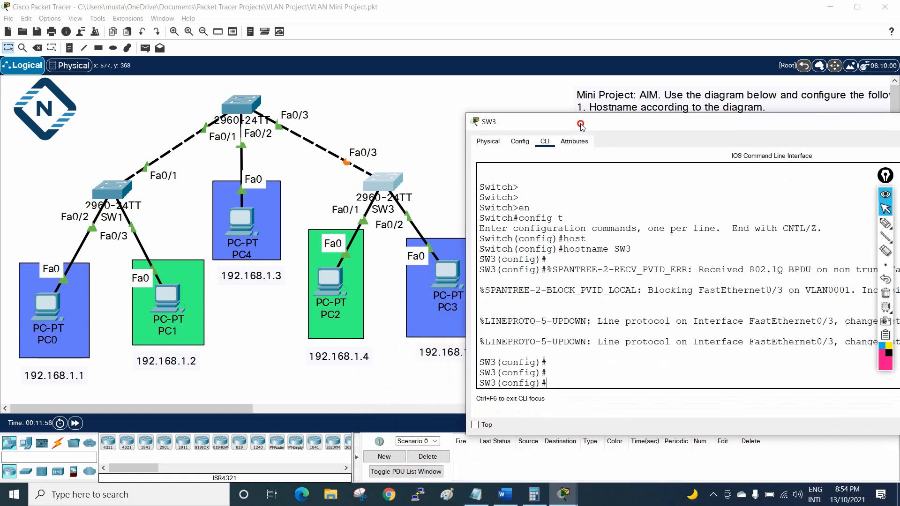
Create VLANs 100 and 200 on SW3.
text(vlan 100)
key(Return)
text(vlan)
text( 29)
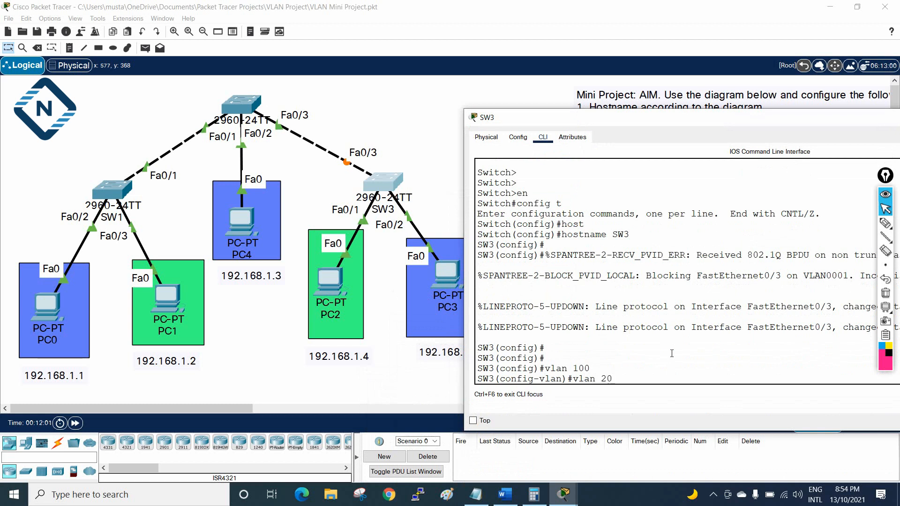
text(00)
key(Return)
Enter SW3's interface configuration for f0/3 and set it to trunk mode with "switchport mode trunk".
text(int f0/)
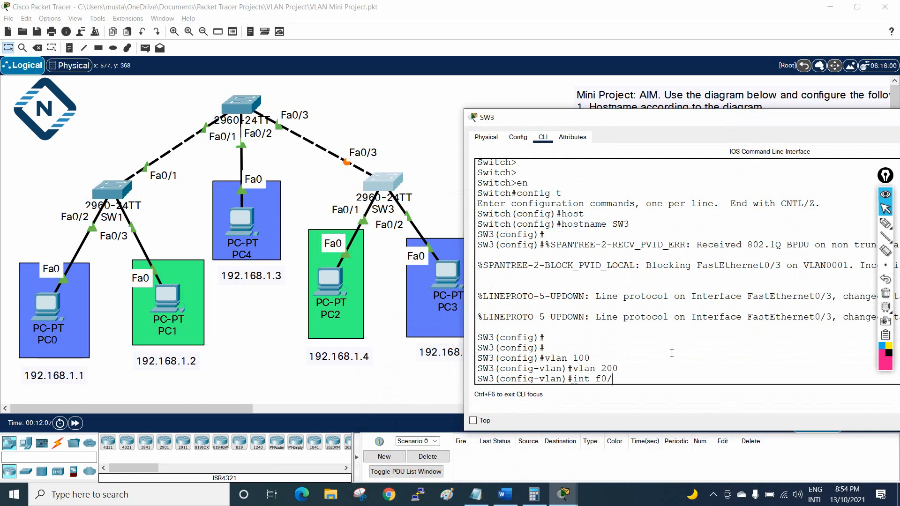
text(3)
key(Return)
text(sw)
key(Tab)
text(mo)
key(Tab)
text(tr)
key(Tab)
key(Return)
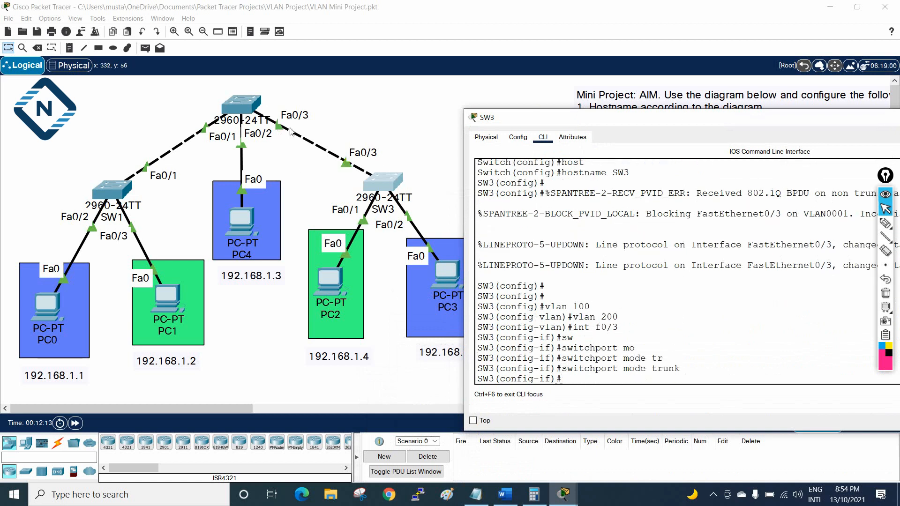
Enter SW3's interface configuration for f0/1 and set it to access mode with "switchport mode access".
click(655, 298)
text(int f0/1)
key(Return)
text(sw)
key(Tab)
text(mo)
key(Tab)
text(c)
key(Tab)
key(Return)
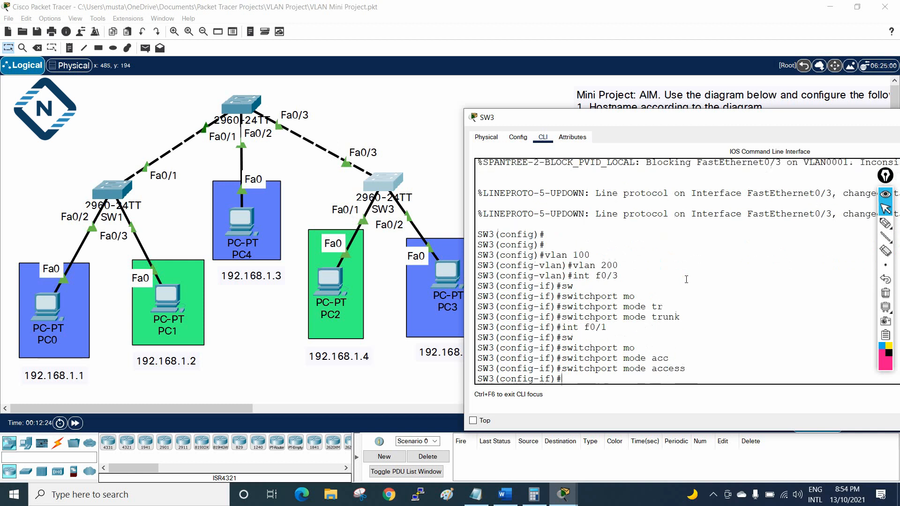
Assign SW3's interface f0/1 to VLAN 100 with "switchport access vlan 100".
text(sw)
key(Tab)
text(i)
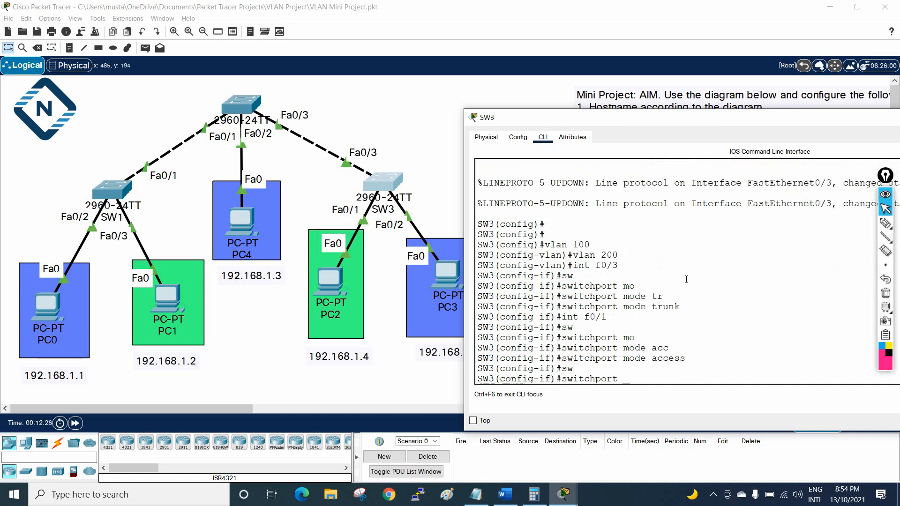
text(cc)
key(Tab)
text(v)
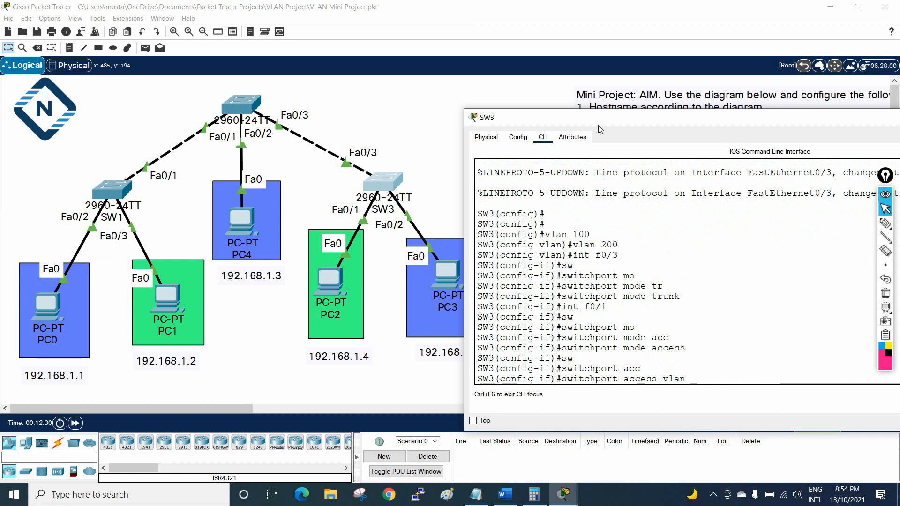
drag(583, 121, 617, 142)
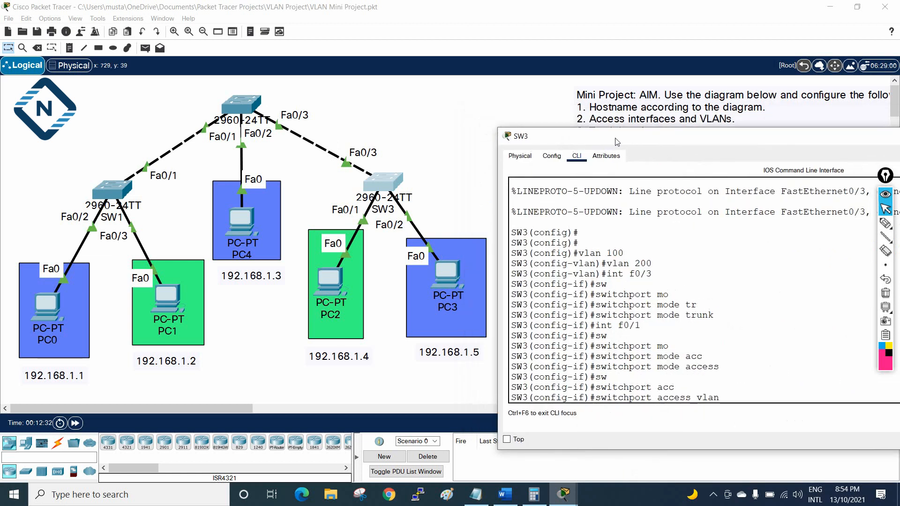
key(Return)
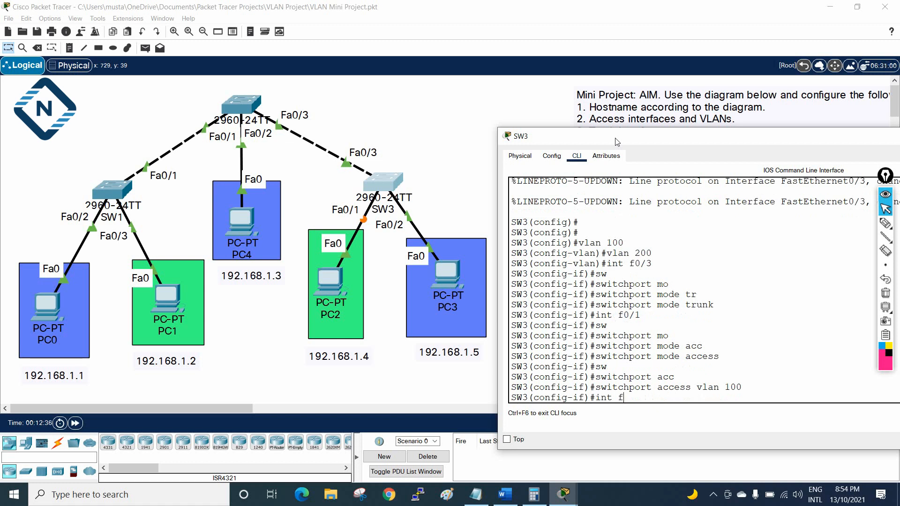
Enter SW3's interface configuration for f0/2 and set it to access mode with "switchport mode access".
key(Return)
text(sw)
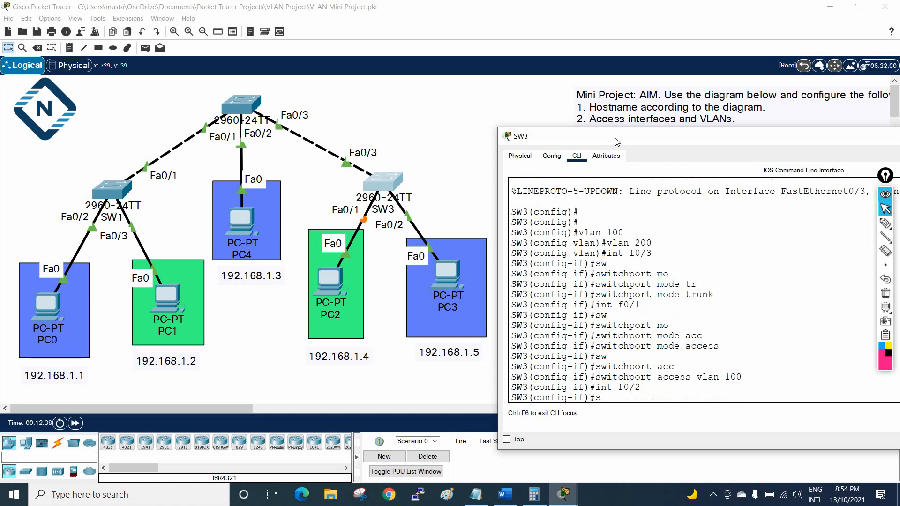
key(Tab)
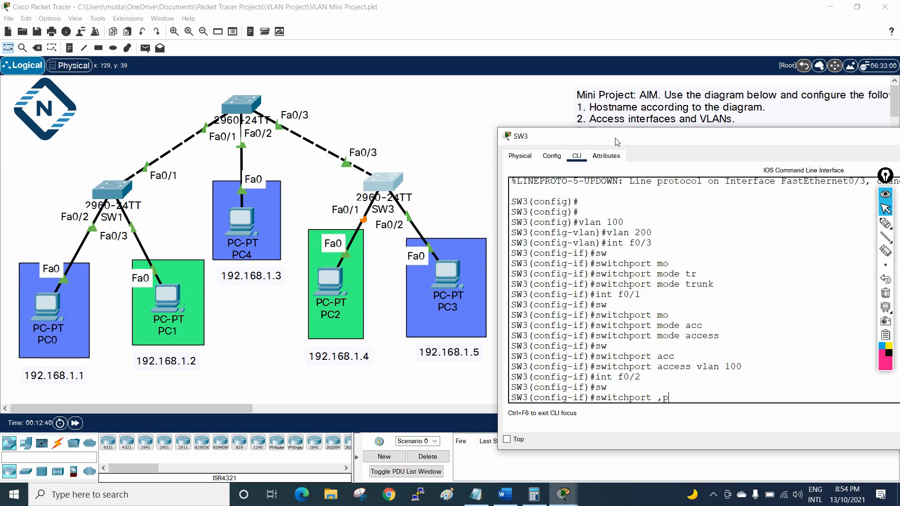
text(,p)
key(Tab)
text(mod)
key(Tab)
text(acc)
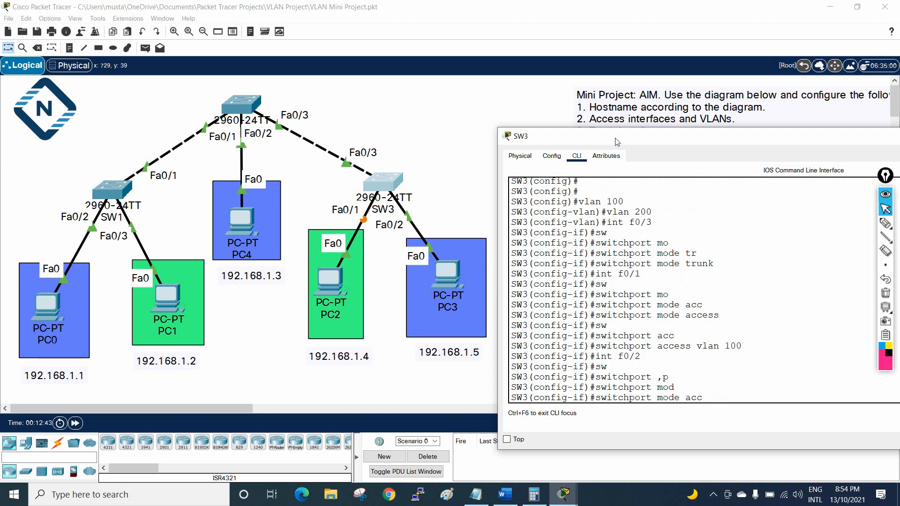
key(Tab)
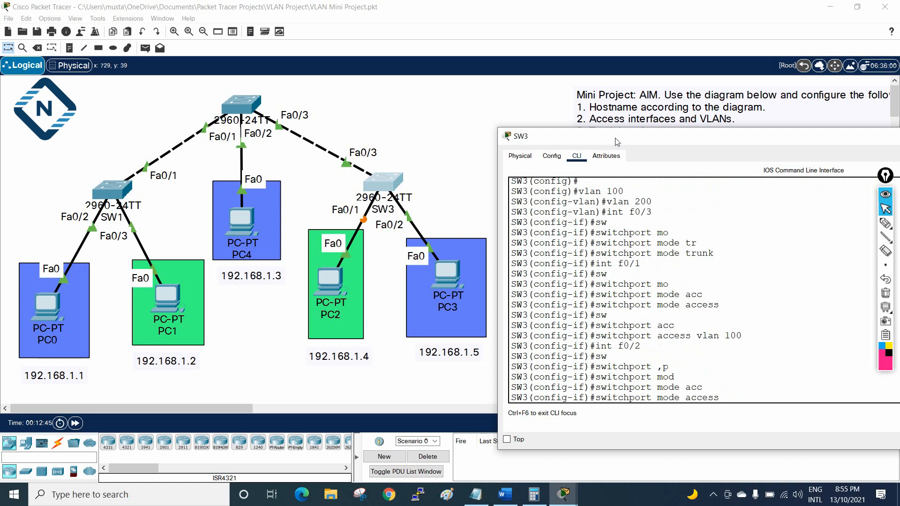
key(Return)
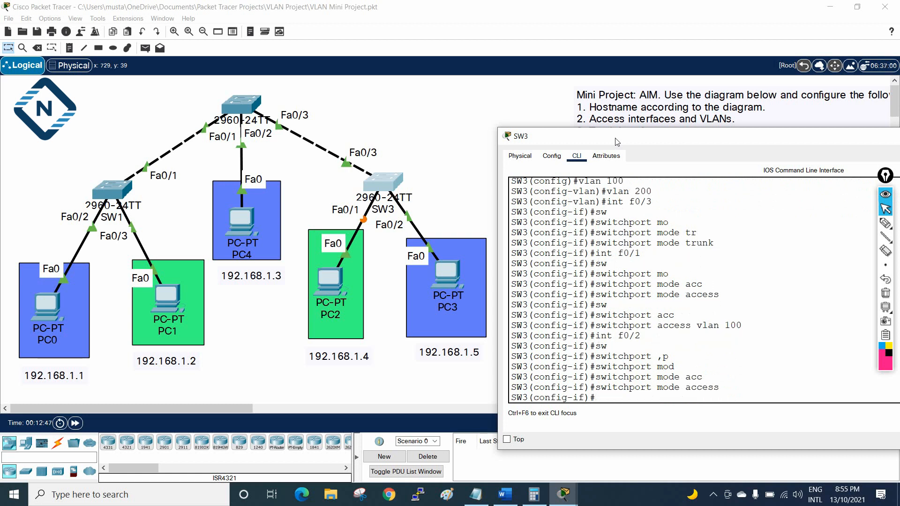
Assign SW3's interface f0/2 to VLAN 200 with "switchport access vlan 200".
text(s)
key(Tab)
text(w)
key(Tab)
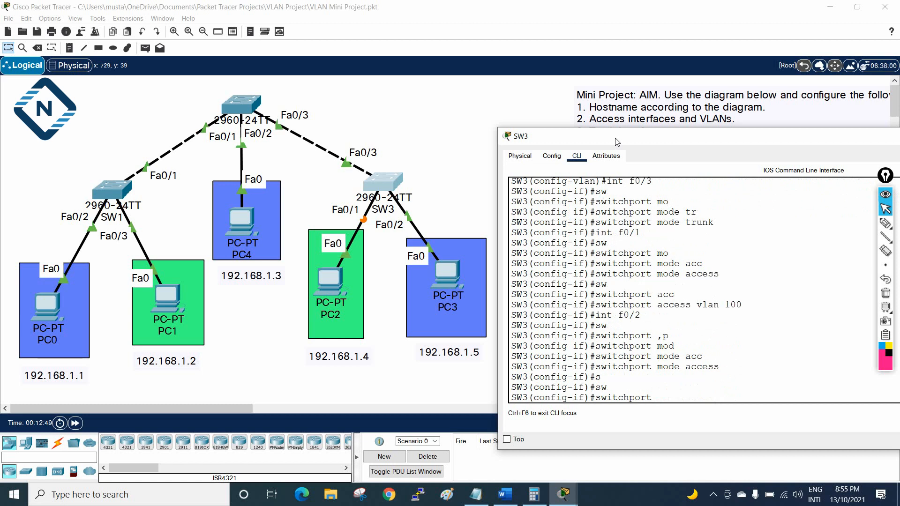
text(c)
key(Tab)
text(v)
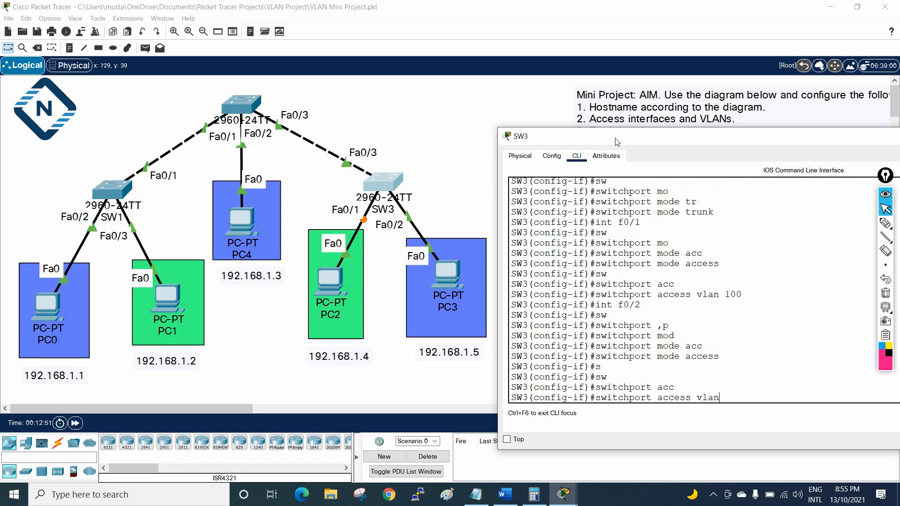
drag(538, 136, 652, 136)
mouse_move(444, 281)
mouse_down()
mouse_move(509, 206)
mouse_move(441, 299)
mouse_up()
click(383, 181)
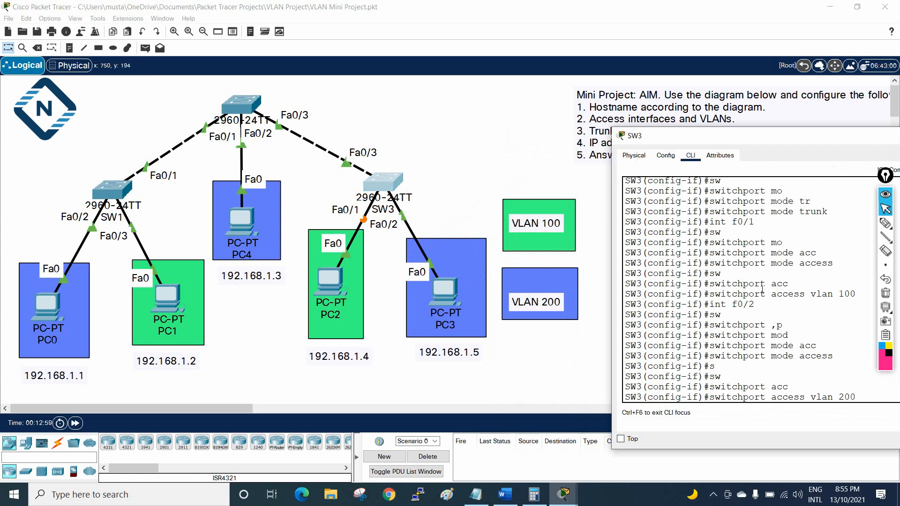
key(Return)
Leave configuration mode on SW3 and save the switch configuration with "wr".
key(ctrl+z)
key(Return)
key(Return)
key(Return)
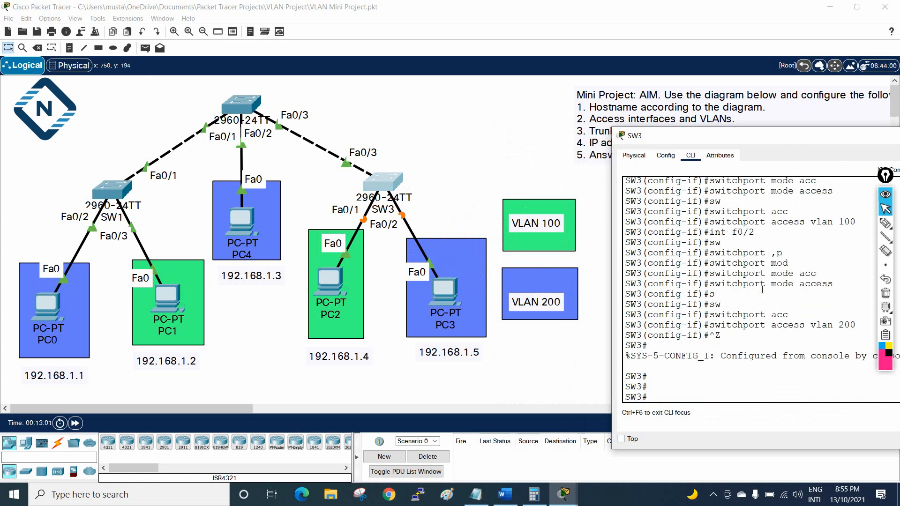
text(swr)
key(Return)
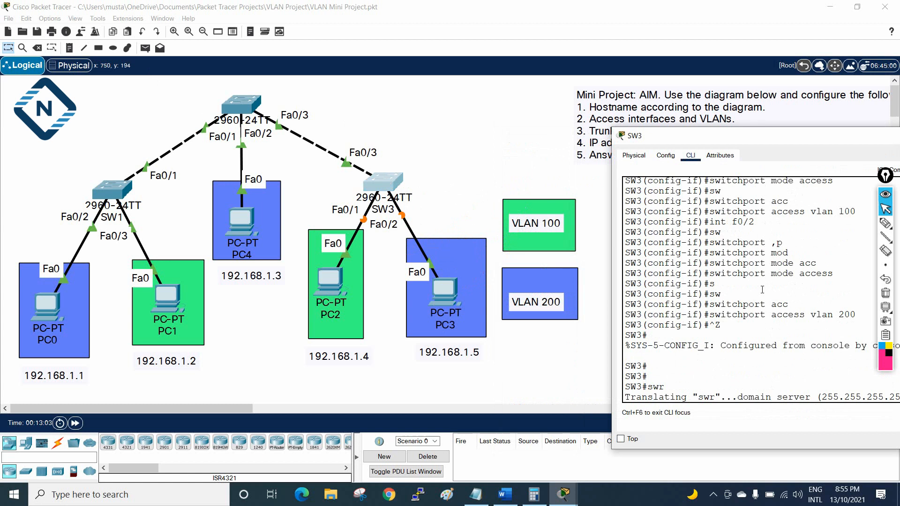
drag(645, 139, 453, 131)
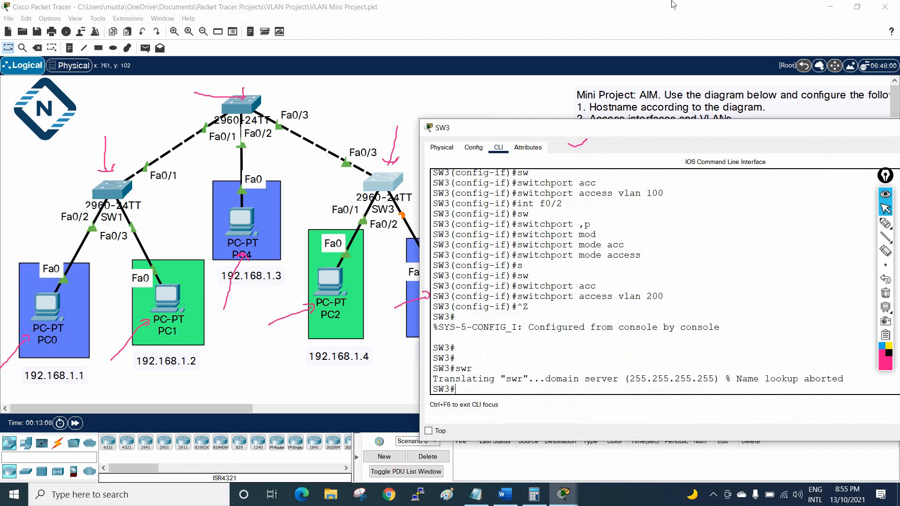
click(885, 293)
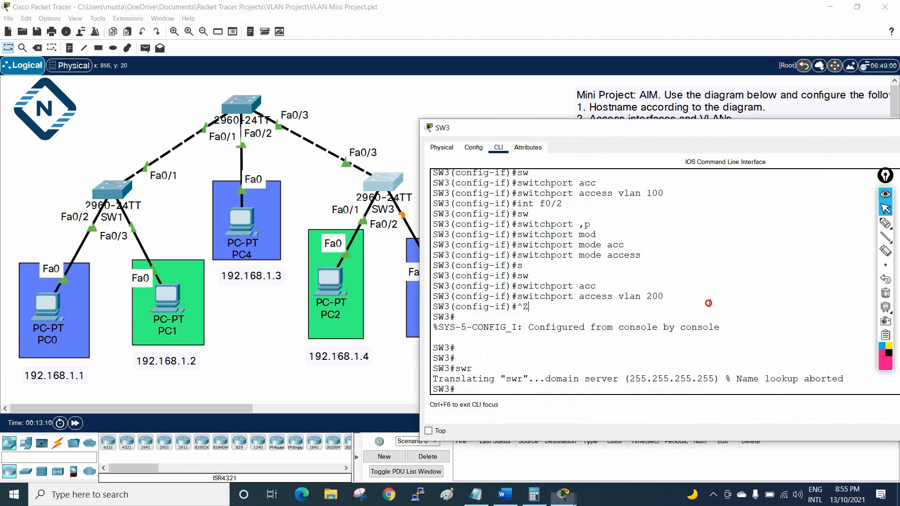
text(r)
key(Return)
key(Return)
Display SW3's trunk interfaces with "sh int trunk" and examine the trunk port entry.
key(ctrl+z)
key(Return)
key(Return)
key(Return)
text(sh )
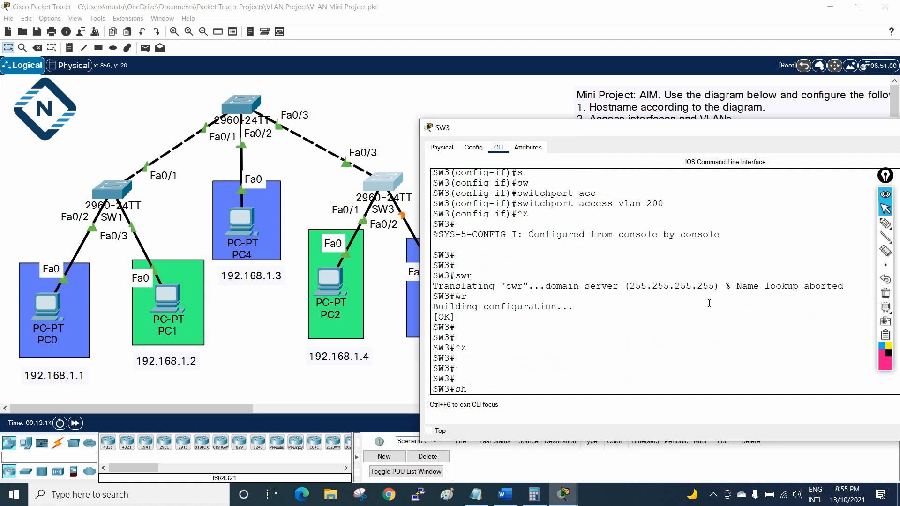
text(int tr)
key(Tab)
key(Return)
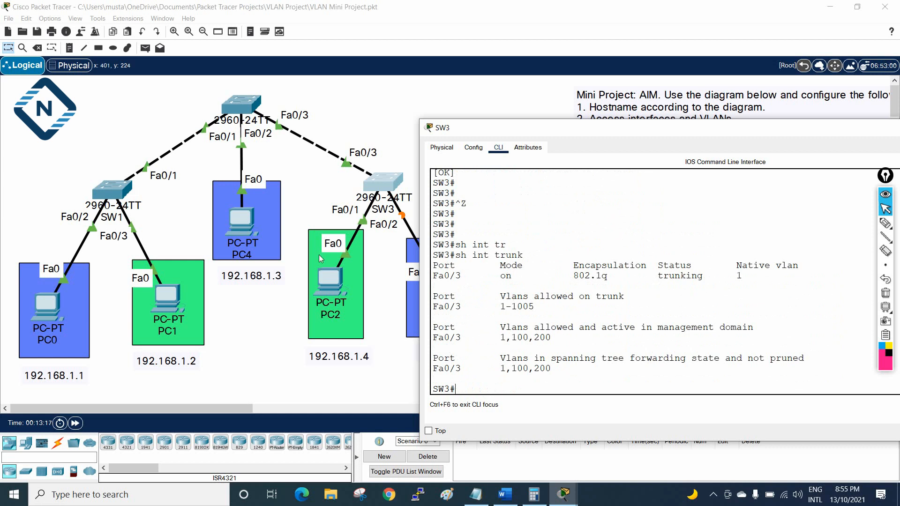
drag(435, 274, 540, 277)
click(542, 285)
Display SW3's VLAN and port assignments with "sh vlan br", and close the switch's window.
text(sh vlan br)
key(Return)
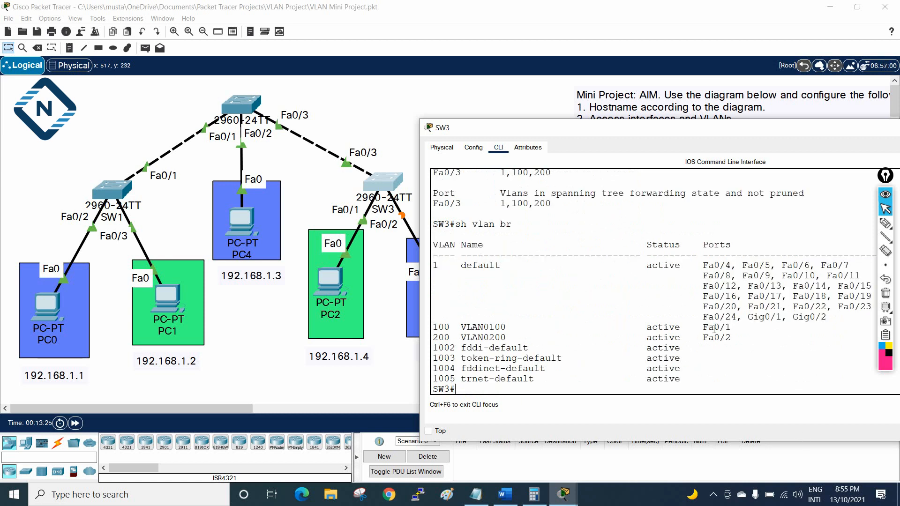
drag(485, 129, 350, 153)
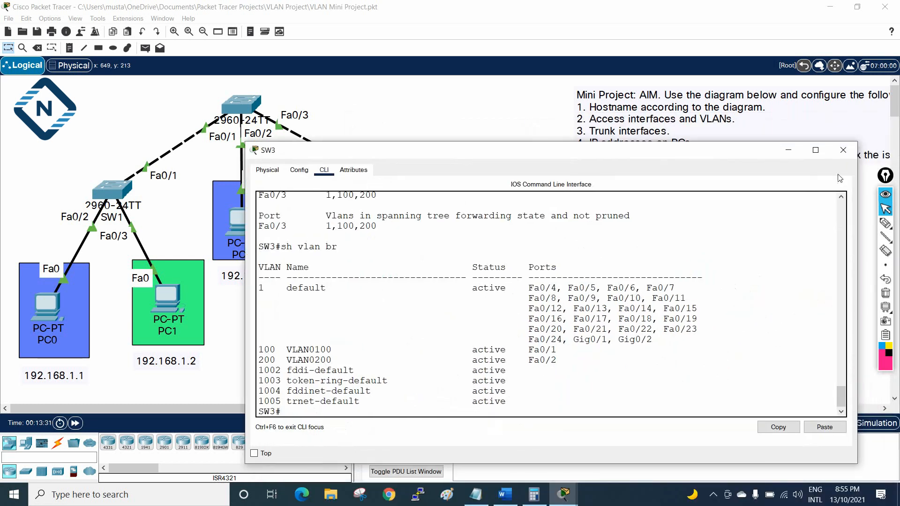
click(842, 158)
click(885, 223)
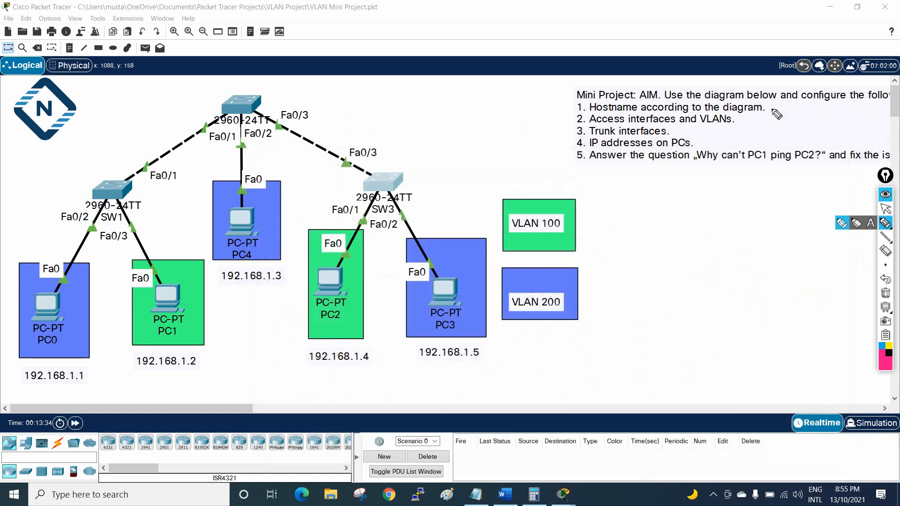
mouse_move(576, 109)
mouse_down()
mouse_move(595, 104)
mouse_move(588, 118)
mouse_move(741, 120)
mouse_up()
drag(580, 136, 707, 133)
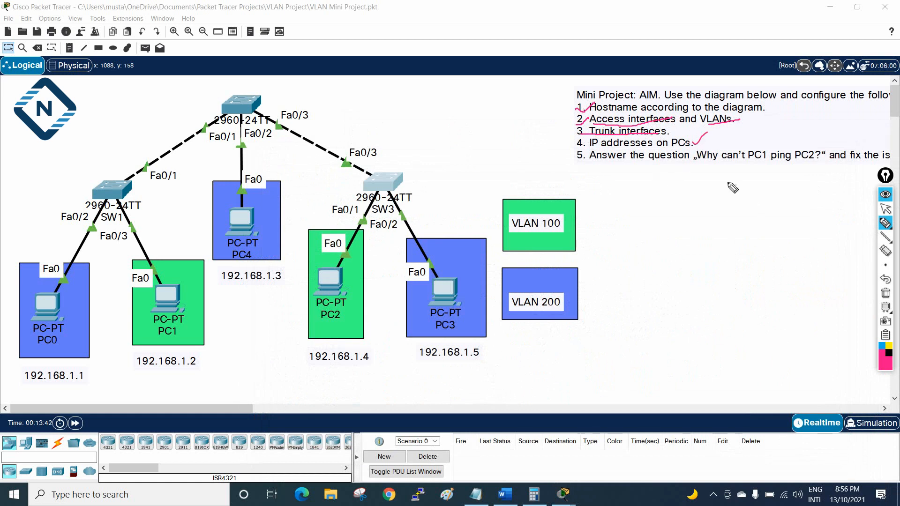
click(886, 294)
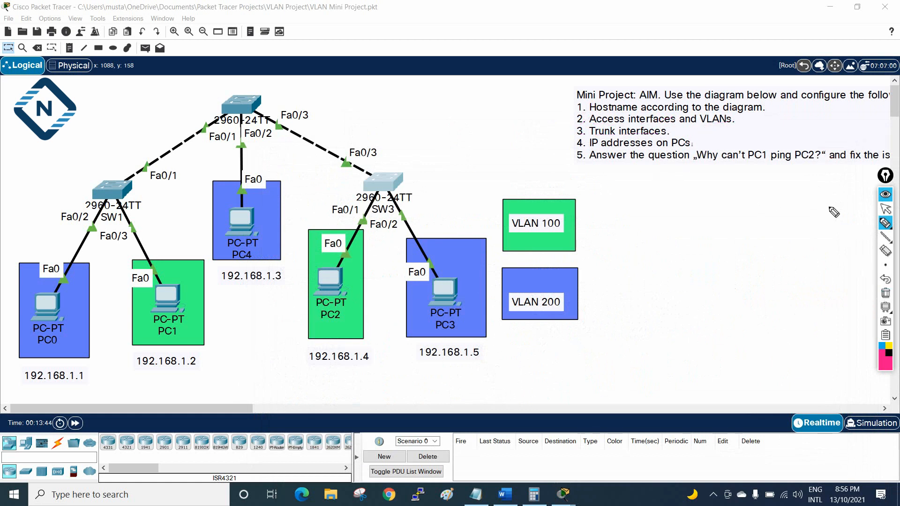
click(885, 209)
Check the static IPv4 address and subnet mask in PC3's IP configuration, and close its window.
click(448, 274)
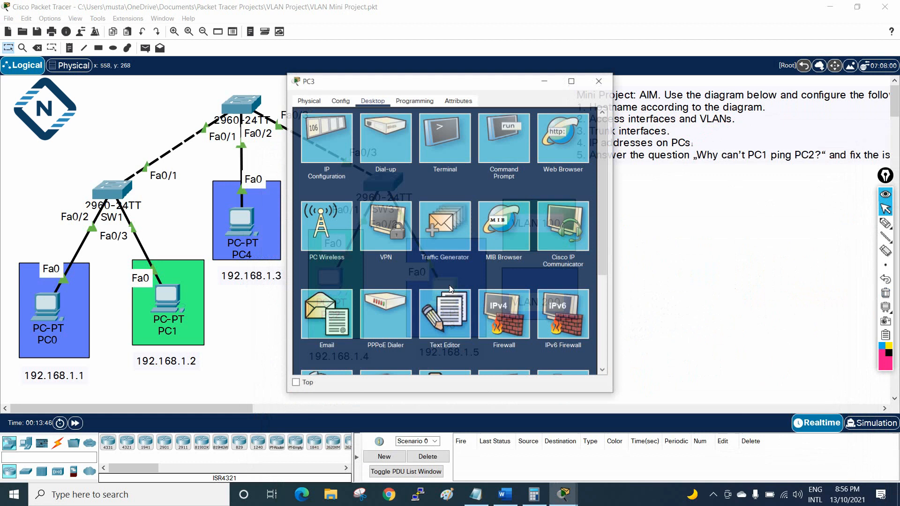
click(341, 148)
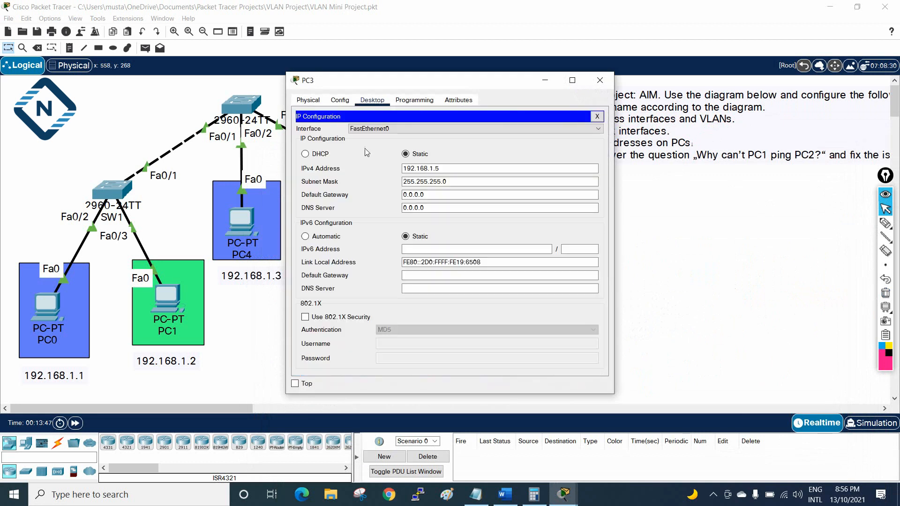
double_click(445, 170)
drag(464, 182, 401, 184)
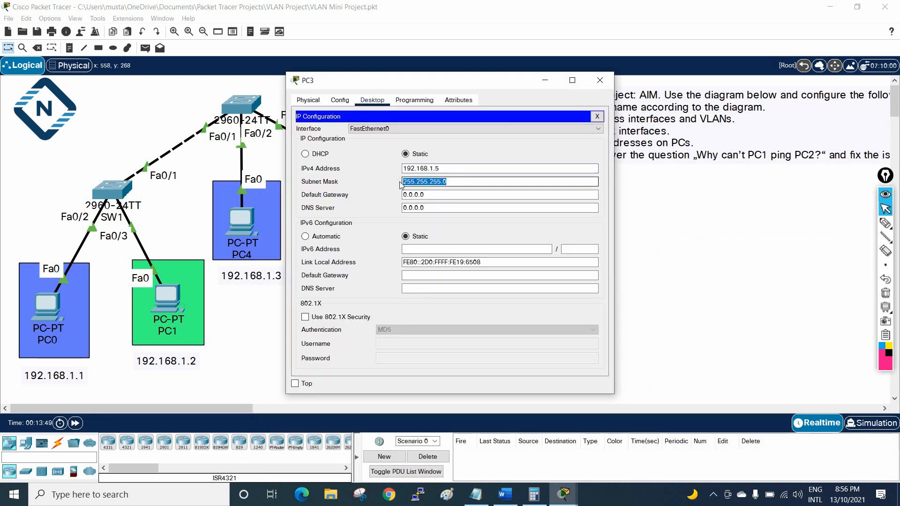
click(600, 80)
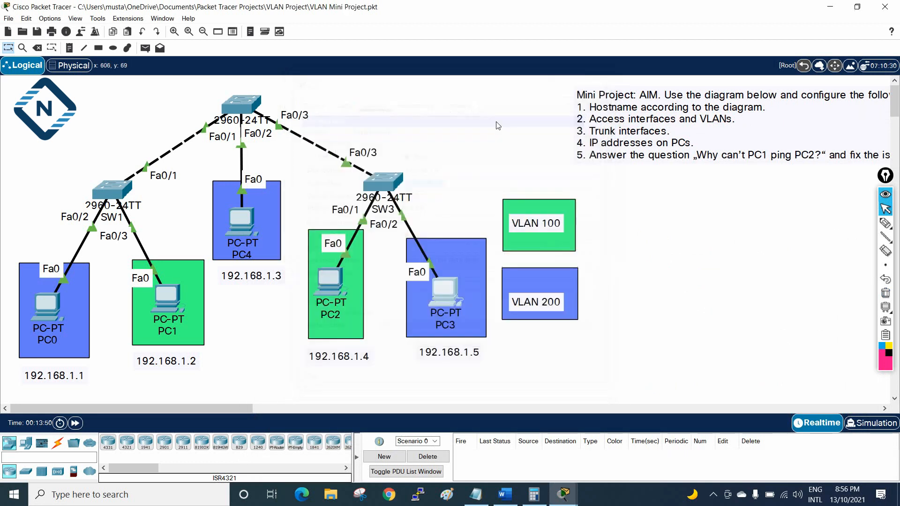
Check the static IPv4 settings in PC4's IP configuration, and close its window.
click(244, 221)
click(347, 139)
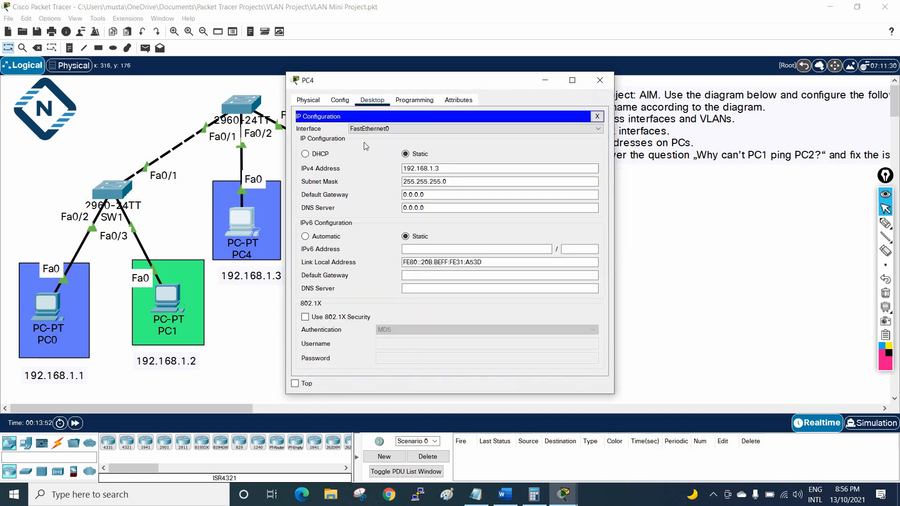
click(600, 80)
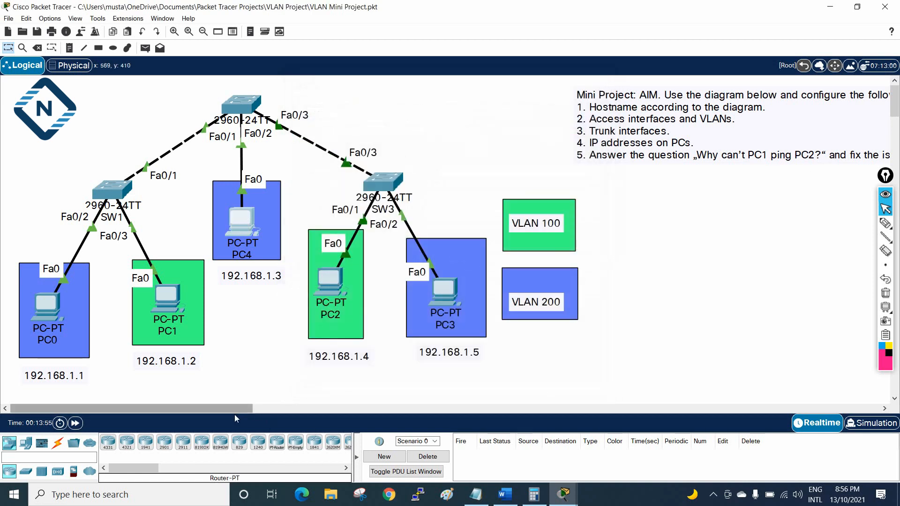
drag(234, 408, 259, 409)
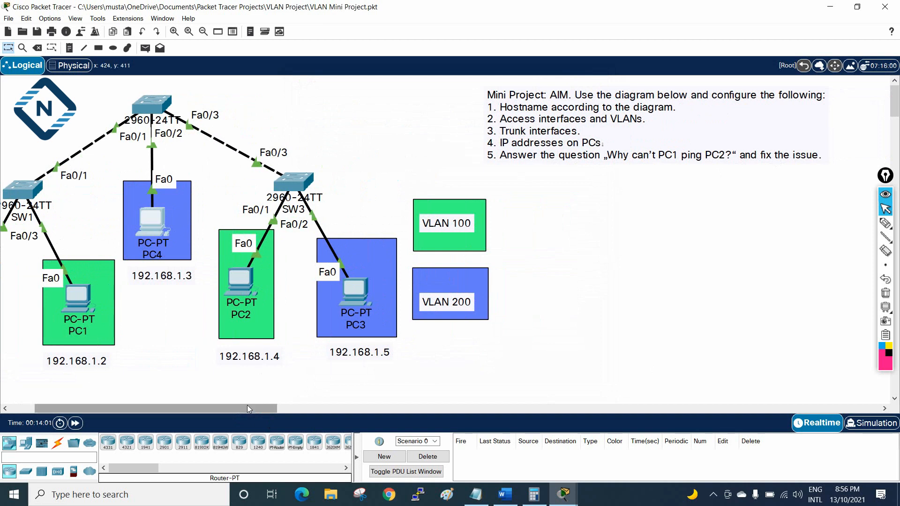
drag(185, 406, 160, 406)
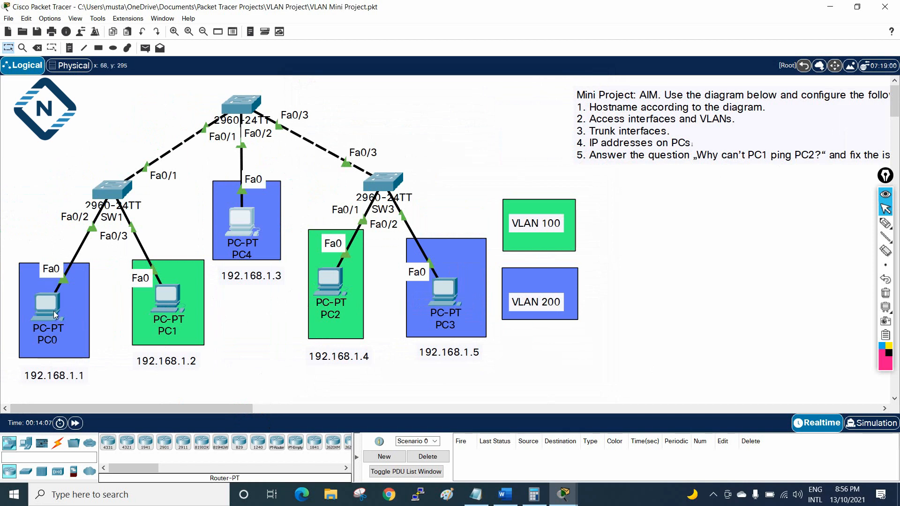
click(885, 223)
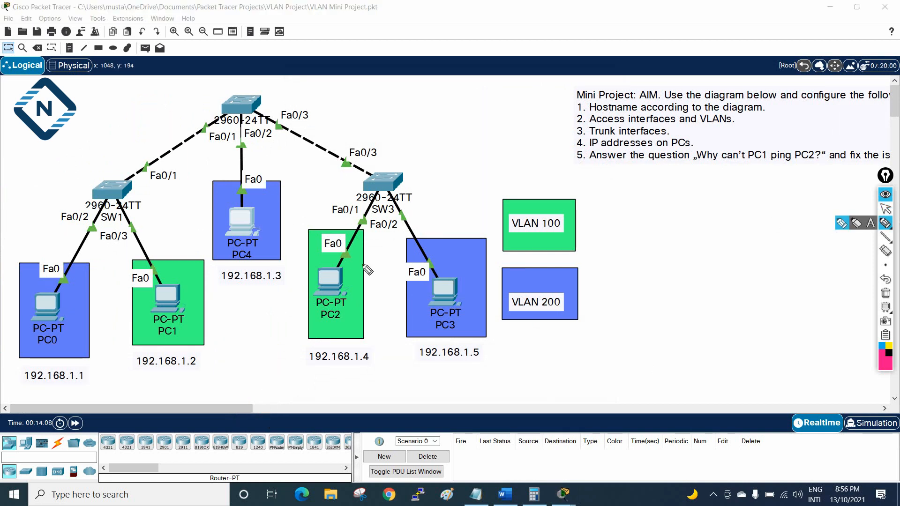
drag(158, 334, 183, 329)
drag(335, 321, 346, 316)
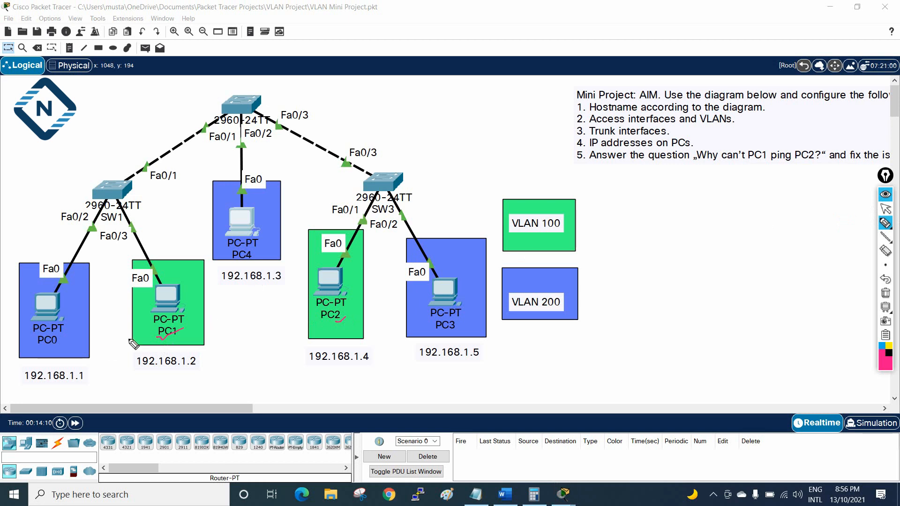
drag(190, 319, 323, 289)
mouse_move(148, 227)
mouse_down()
mouse_move(179, 227)
mouse_move(190, 216)
mouse_move(184, 233)
mouse_move(201, 231)
mouse_up()
mouse_move(297, 215)
mouse_down()
mouse_move(339, 212)
mouse_move(359, 228)
mouse_up()
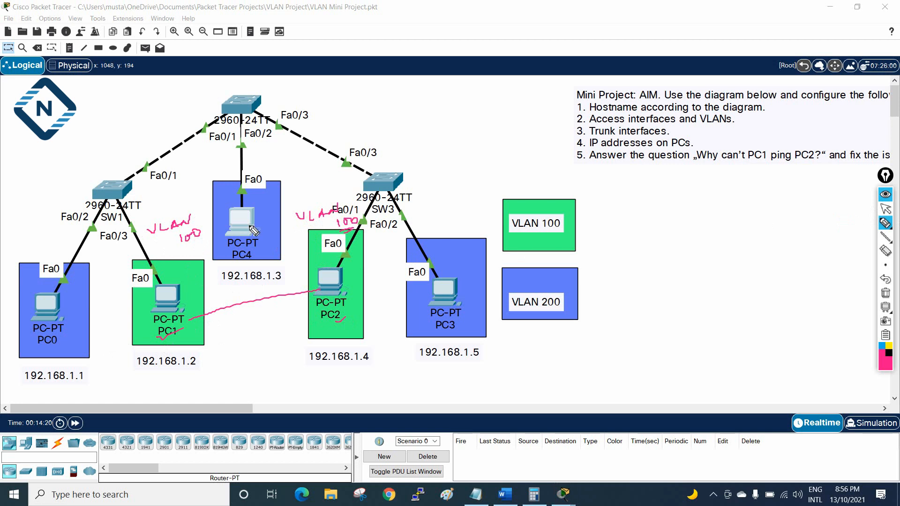
mouse_move(37, 280)
mouse_down()
mouse_move(32, 201)
mouse_move(209, 155)
mouse_move(231, 160)
mouse_up()
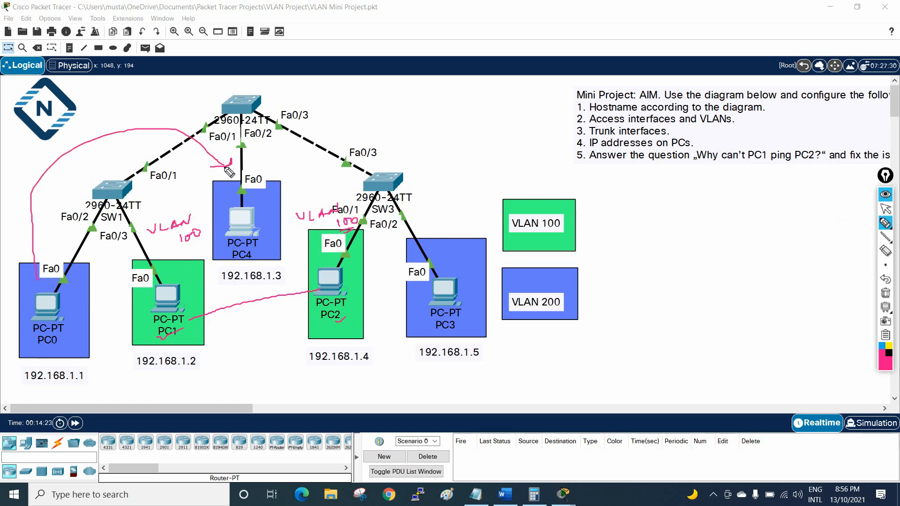
click(885, 294)
click(885, 209)
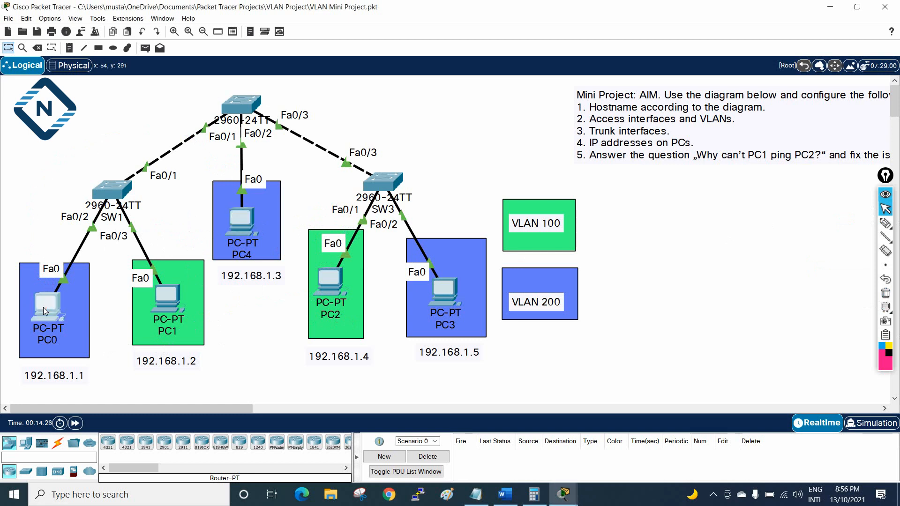
Test connectivity from PC0 to PC4 by running "ping 192.168.1.3" in PC0's Command Prompt.
click(44, 310)
click(504, 141)
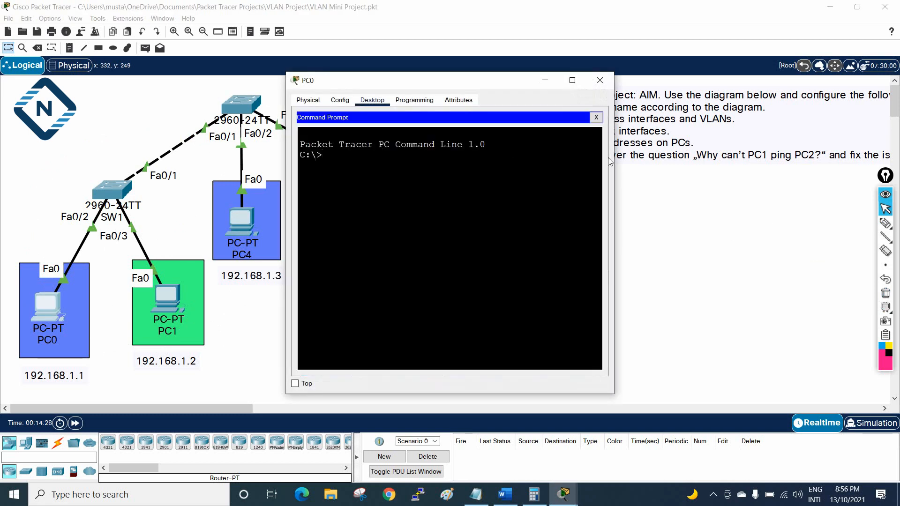
drag(615, 154, 722, 149)
drag(612, 87, 769, 128)
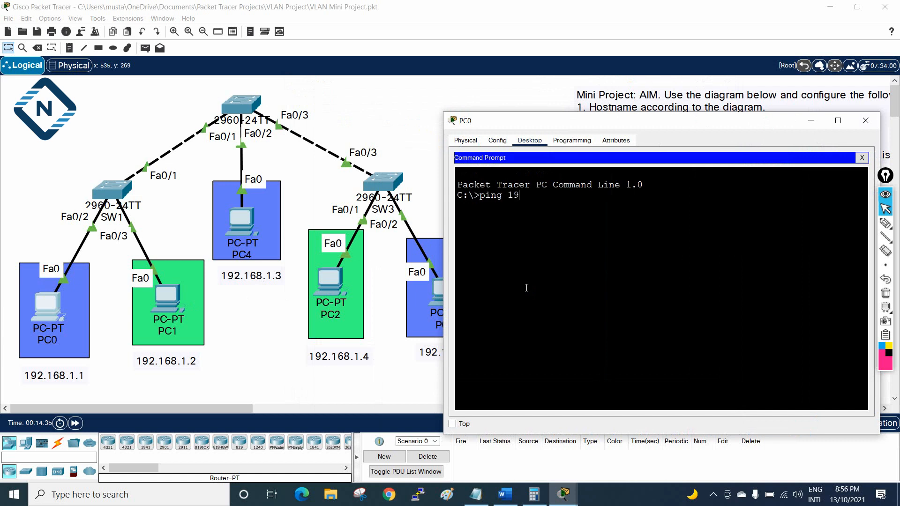
text(68.1.3)
key(Return)
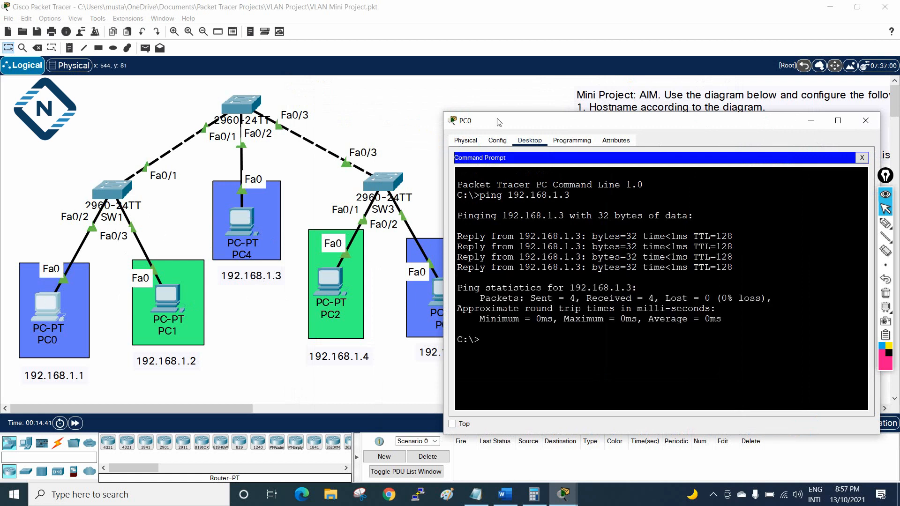
Test connectivity from PC0 to PC3 by running "ping 192.168.1.5" in PC0's Command Prompt.
drag(539, 120, 695, 121)
key(Up)
text(5)
key(Return)
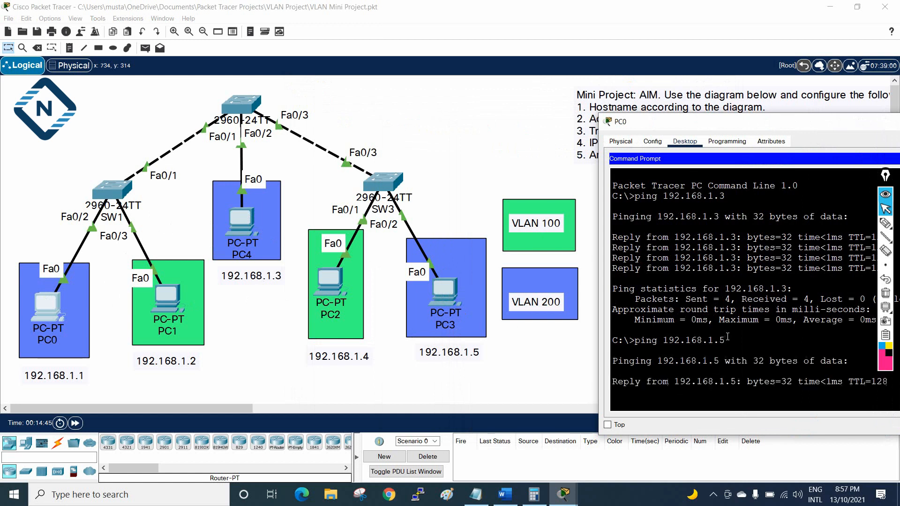
drag(723, 122, 671, 92)
Trace the paths from PC0 to PC4 and PC3 in ink, write "VLAN 200" on the diagram, and clear the annotations.
click(885, 224)
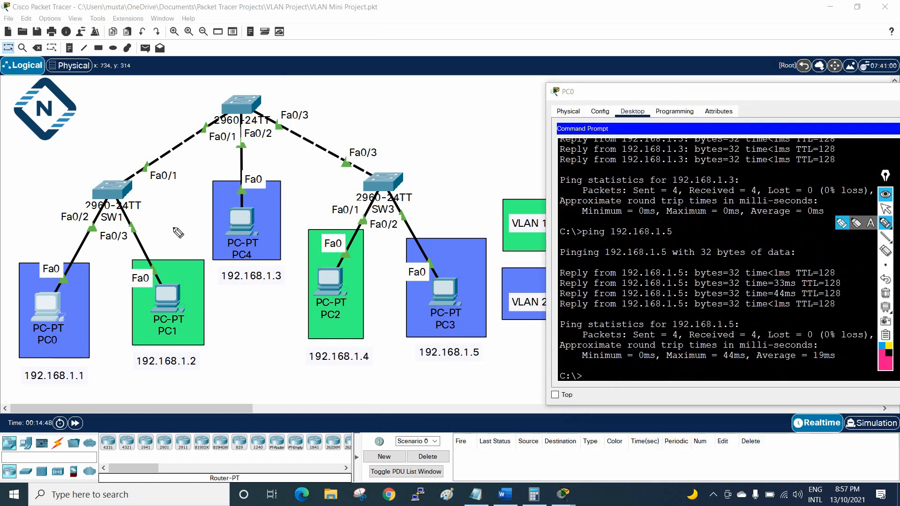
drag(68, 307, 97, 281)
mouse_move(86, 291)
mouse_down()
mouse_move(200, 141)
mouse_move(242, 199)
mouse_move(209, 159)
mouse_move(394, 147)
mouse_move(473, 309)
mouse_up()
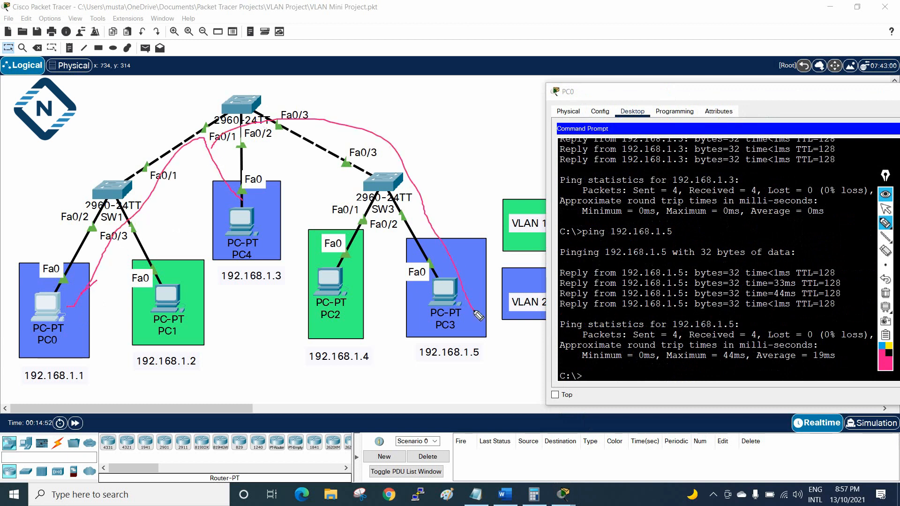
drag(263, 238, 282, 219)
mouse_move(253, 362)
mouse_down()
mouse_move(257, 346)
mouse_move(279, 342)
mouse_move(296, 341)
mouse_move(281, 369)
mouse_move(311, 352)
mouse_up()
drag(283, 315, 263, 324)
drag(244, 294, 264, 283)
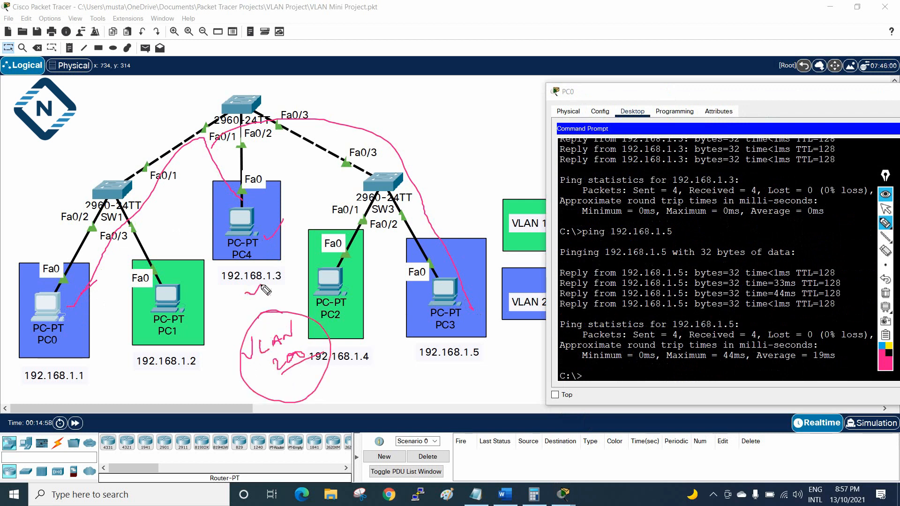
click(886, 293)
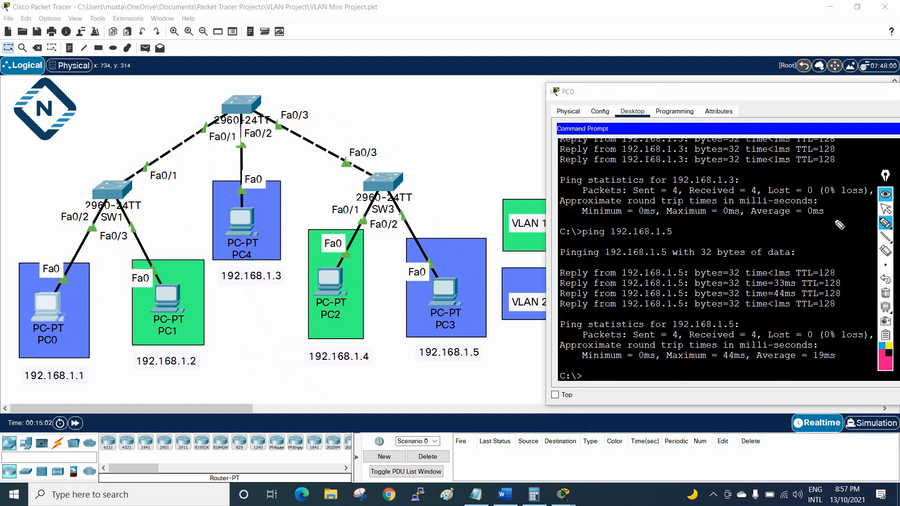
click(885, 208)
Underline PC1 and PC2 in ink, write "VLAN 100" between them, and clear the annotations.
drag(784, 92, 769, 212)
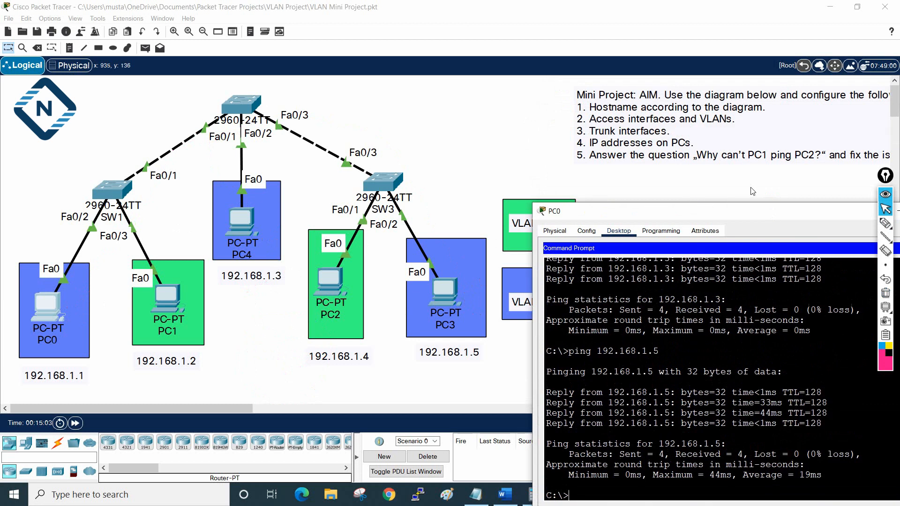
drag(684, 212, 693, 120)
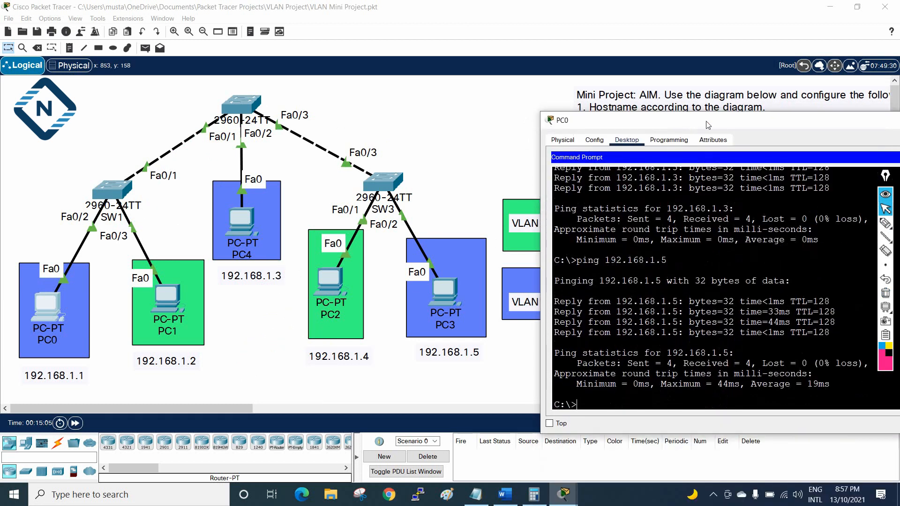
click(885, 223)
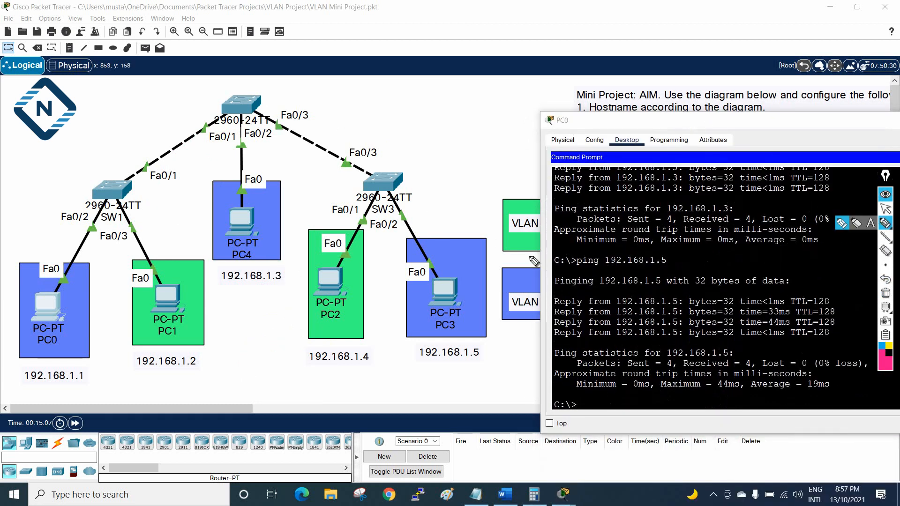
drag(153, 336, 192, 336)
drag(317, 324, 351, 322)
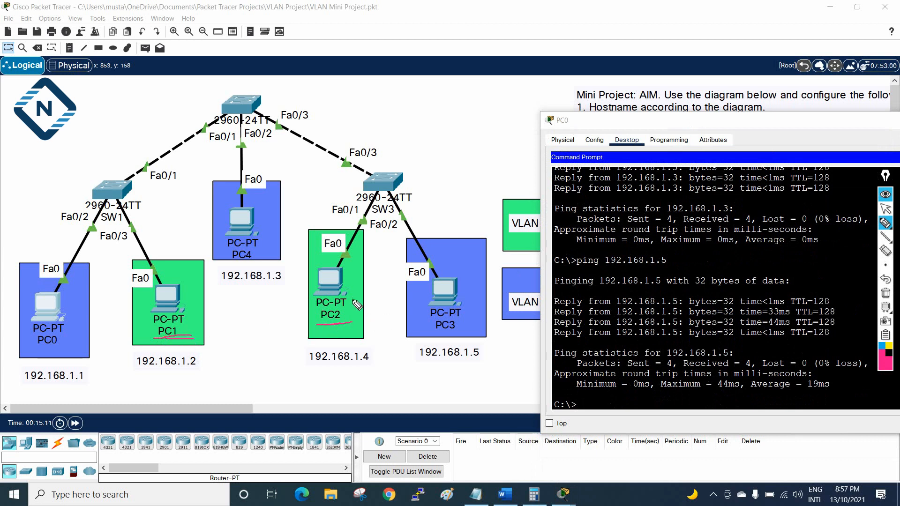
mouse_move(204, 349)
mouse_down()
mouse_move(213, 344)
mouse_move(219, 354)
mouse_move(267, 328)
mouse_move(295, 326)
mouse_up()
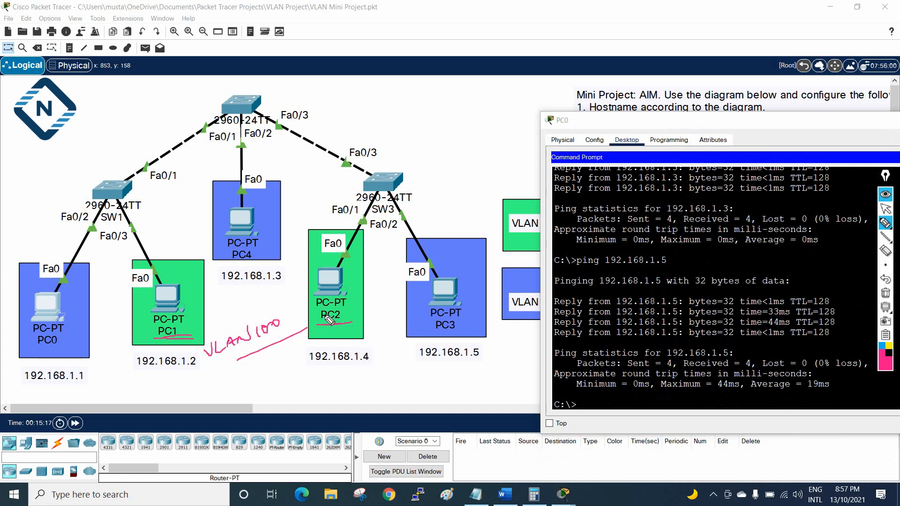
click(886, 293)
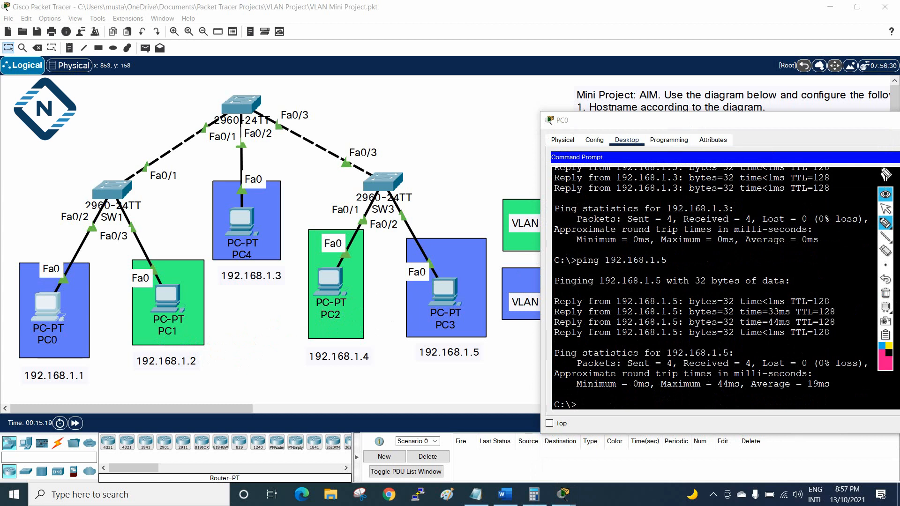
Close PC0's window and test connectivity from PC1 to PC2 by running "ping 192.168.1.4" in PC1's Command Prompt.
double_click(868, 121)
click(867, 131)
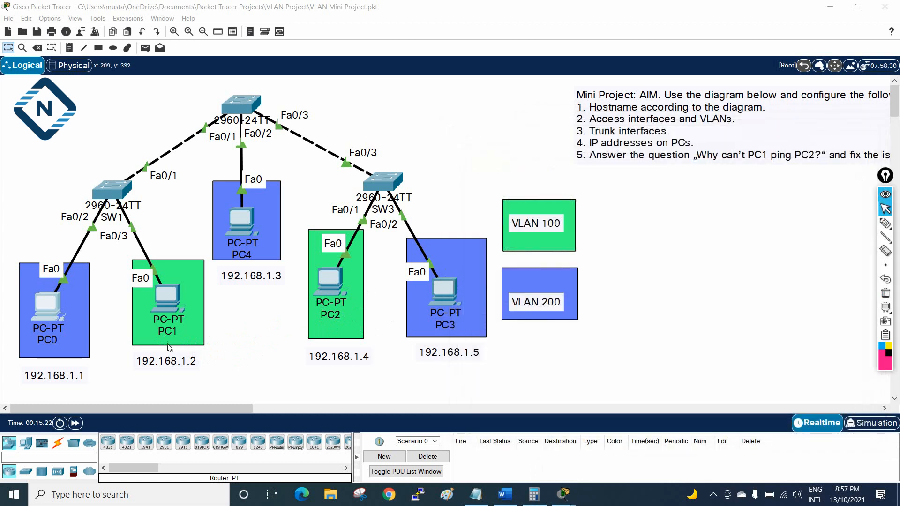
click(170, 299)
click(501, 152)
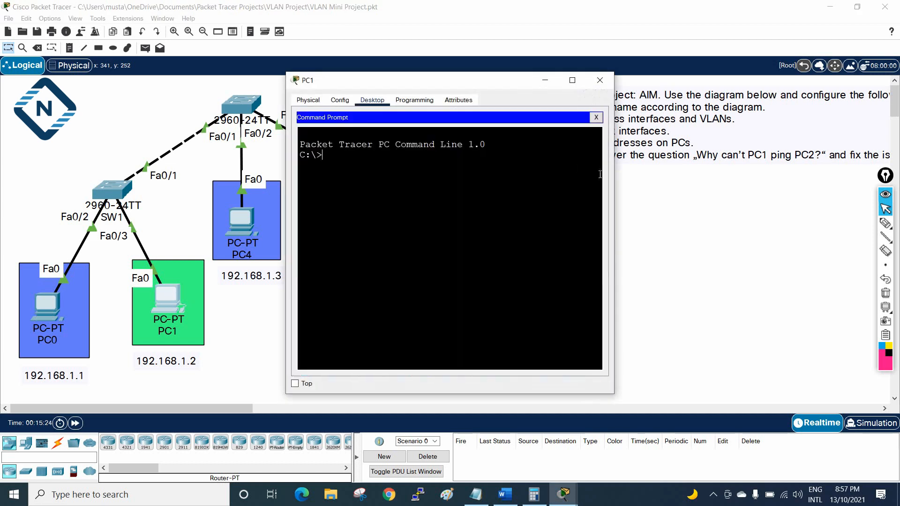
drag(616, 170, 701, 170)
drag(526, 86, 670, 126)
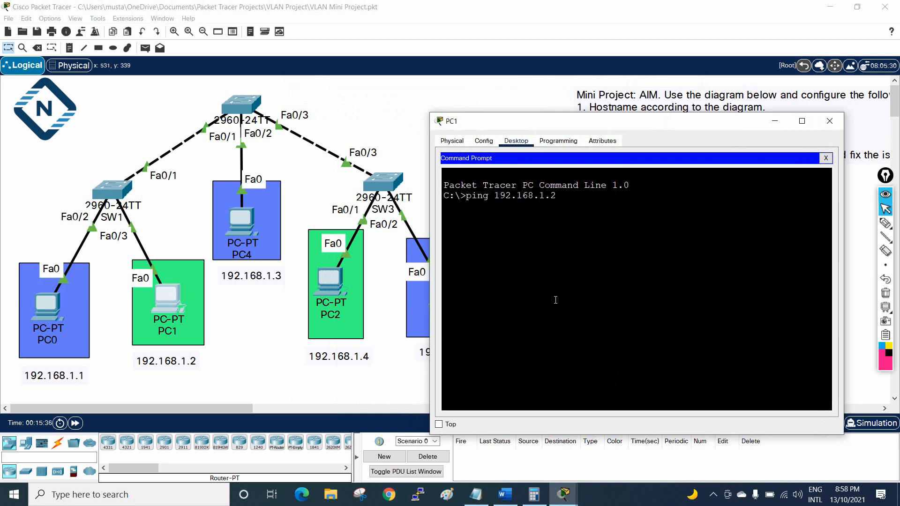
text(4)
key(Return)
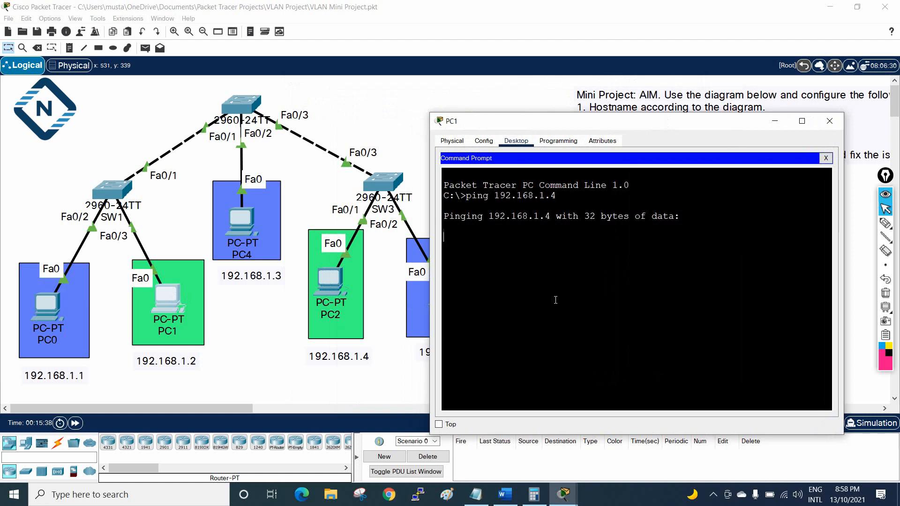
Repeat "ping 192.168.1.4" from PC1, and minimize PC1's window.
click(885, 224)
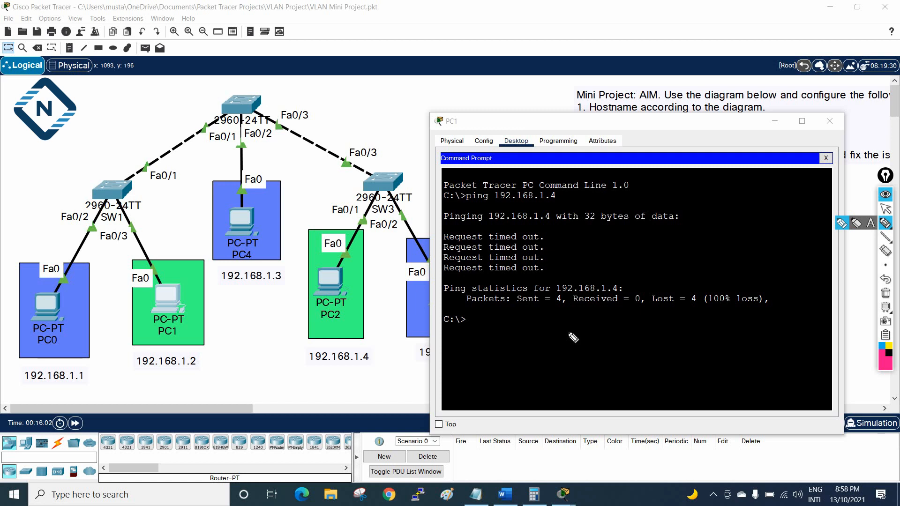
click(886, 209)
click(629, 282)
text(ping 192.168.1.4)
key(Return)
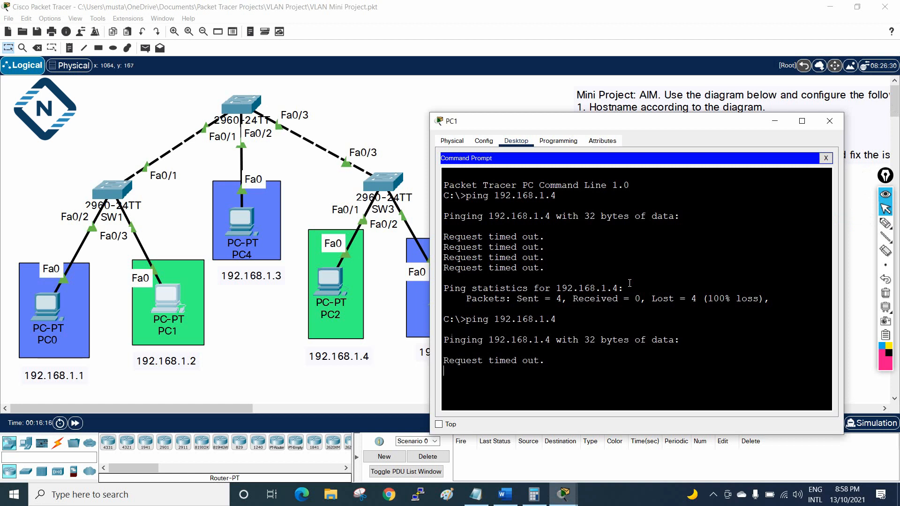
drag(544, 360, 471, 353)
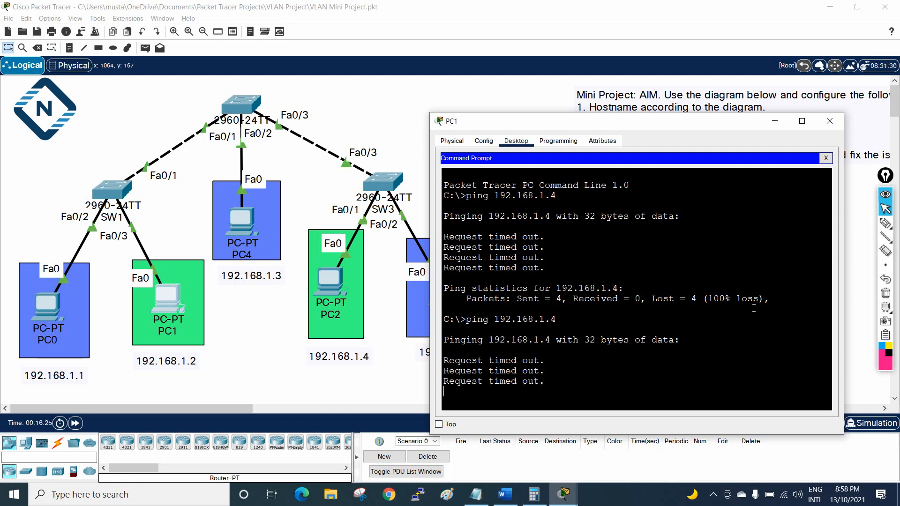
click(885, 223)
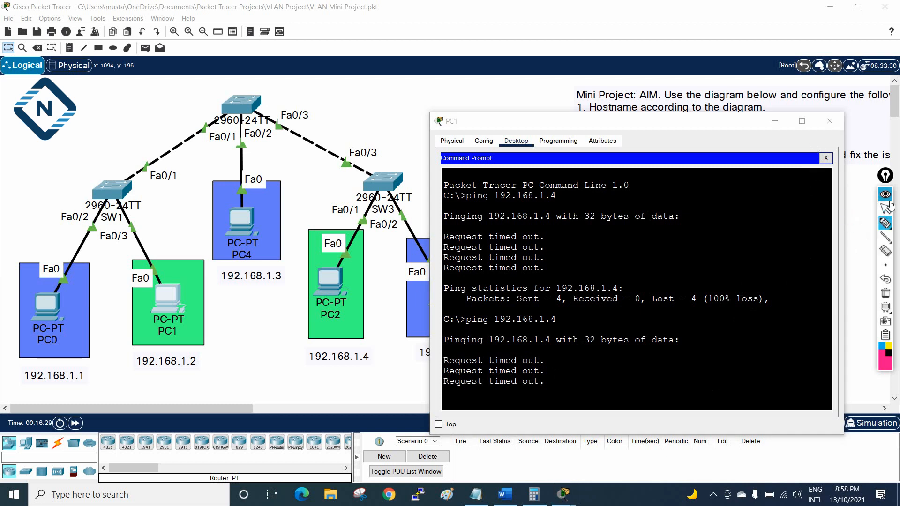
click(775, 121)
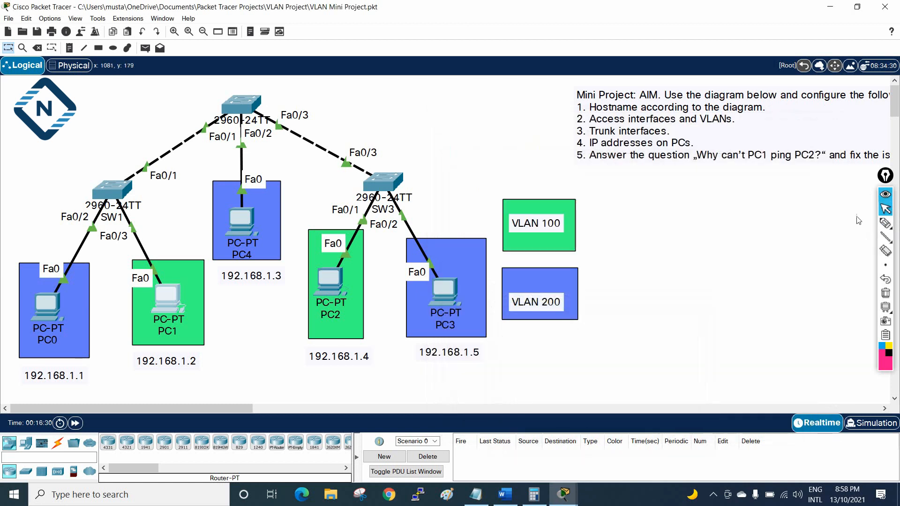
Mark SW2 in ink with the note "VLAN 100" and an arrow through the switch, and clear the annotations.
click(883, 224)
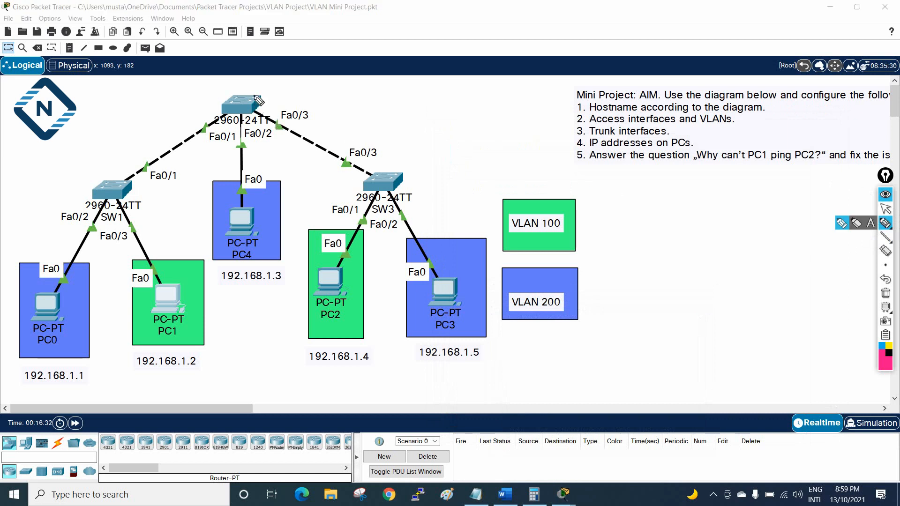
drag(256, 83, 270, 78)
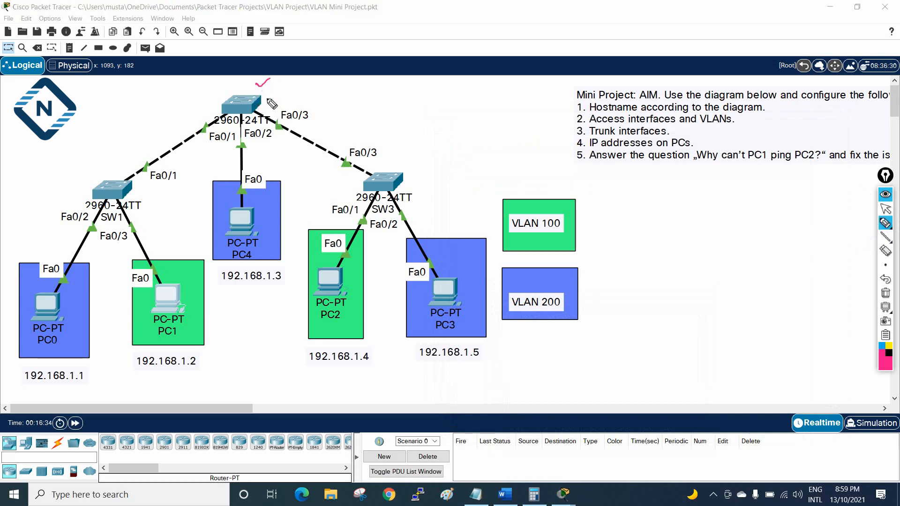
mouse_move(229, 80)
mouse_down()
mouse_move(290, 96)
mouse_move(339, 83)
mouse_up()
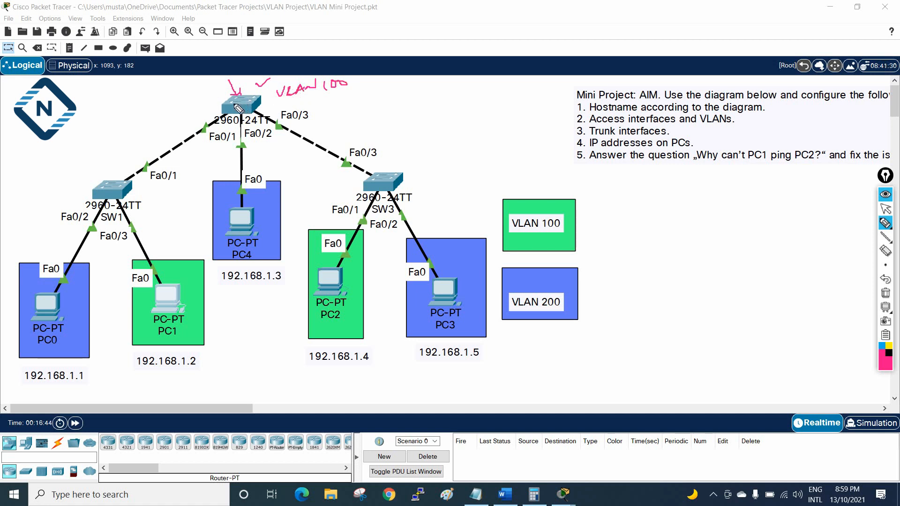
drag(168, 113, 305, 109)
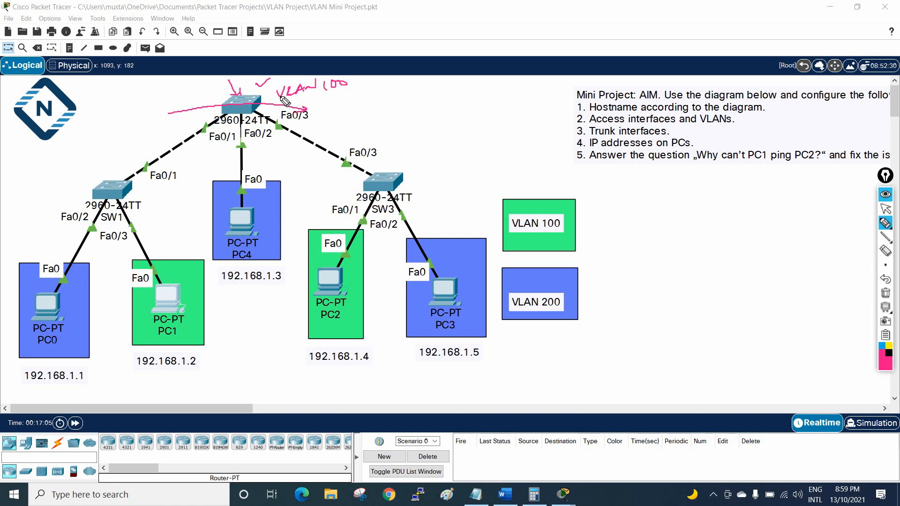
drag(234, 129, 249, 126)
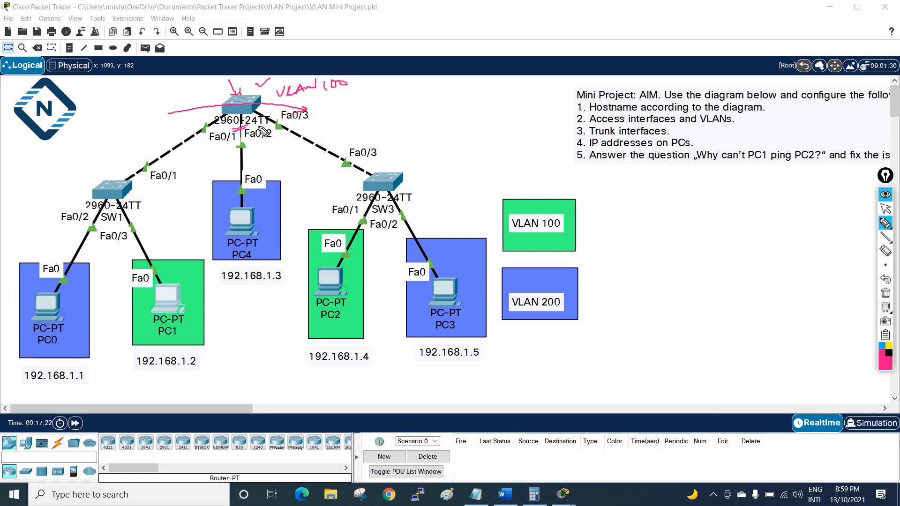
drag(286, 105, 340, 100)
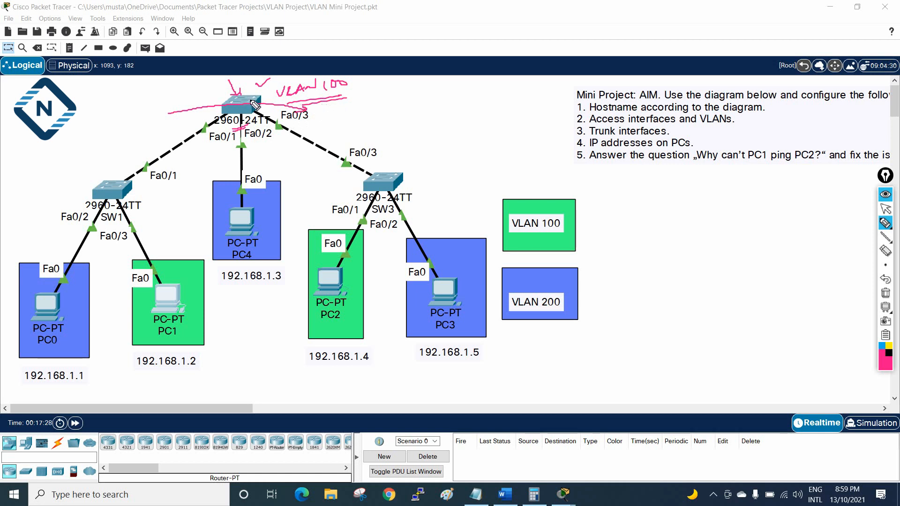
drag(192, 76, 237, 100)
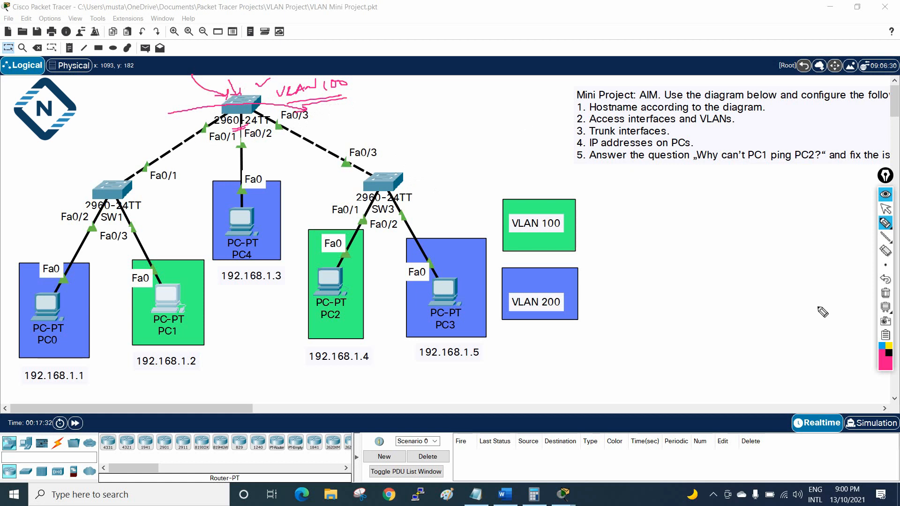
click(885, 293)
click(885, 209)
Circle SW2 in ink on the diagram, and undo the extra line drawn beside it.
click(886, 224)
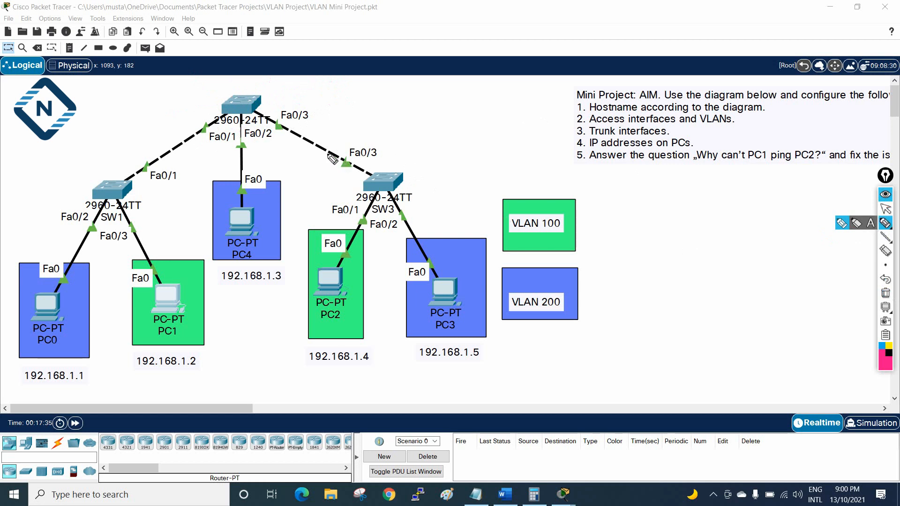
mouse_move(288, 100)
mouse_down()
mouse_move(210, 101)
mouse_move(347, 90)
mouse_up()
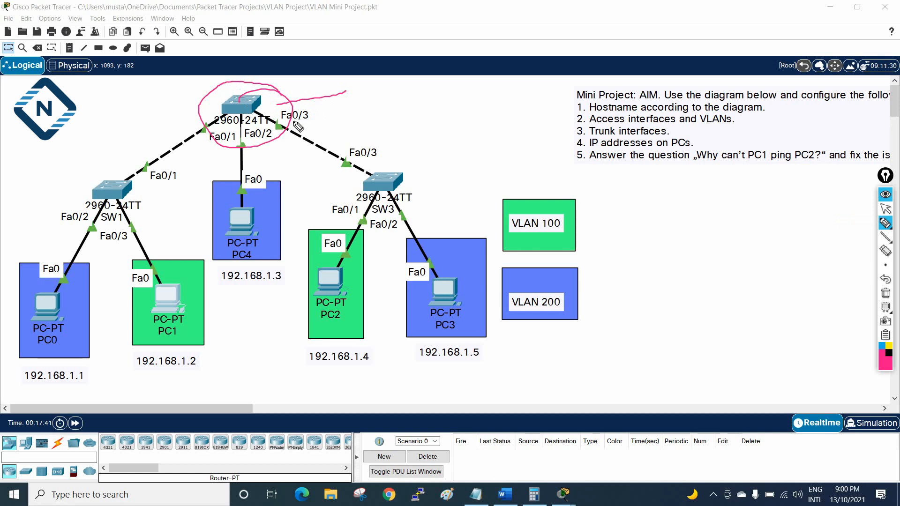
click(885, 280)
click(885, 209)
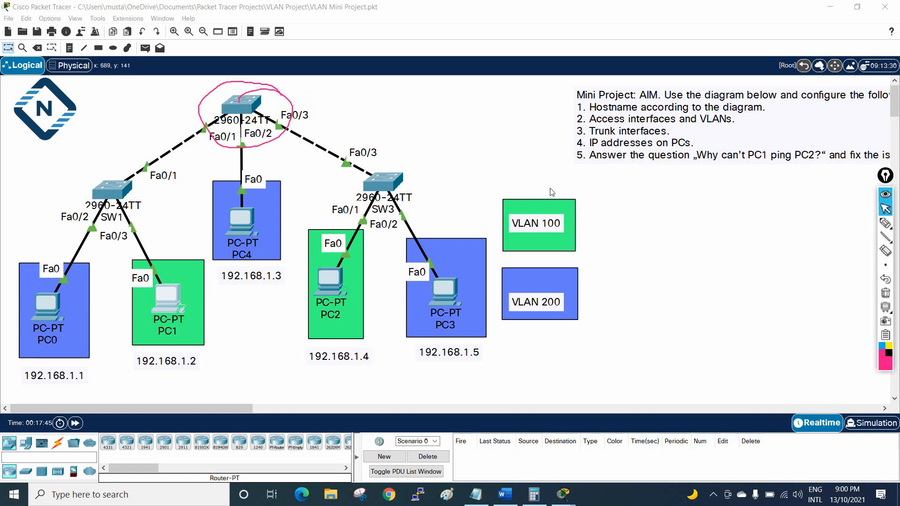
Create VLAN 100 on SW2 by entering "config t" and "vlan 100" in its CLI.
click(241, 97)
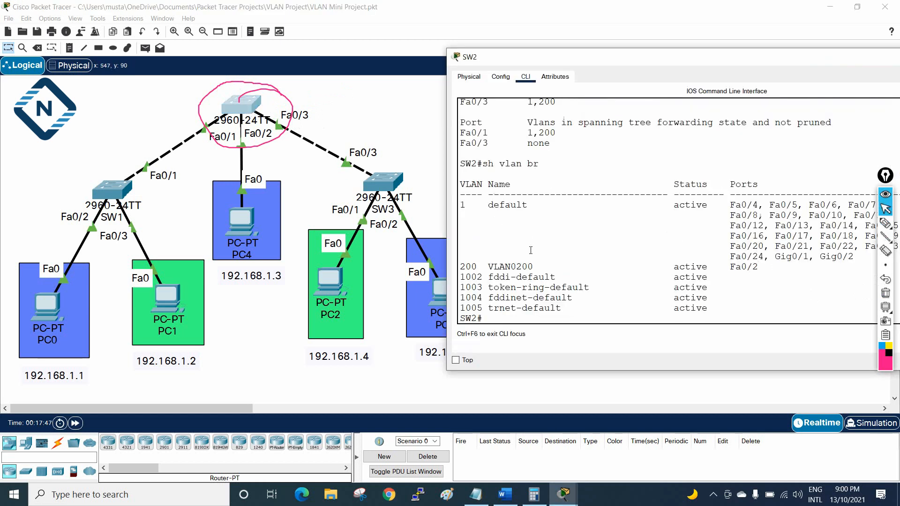
drag(540, 266, 459, 267)
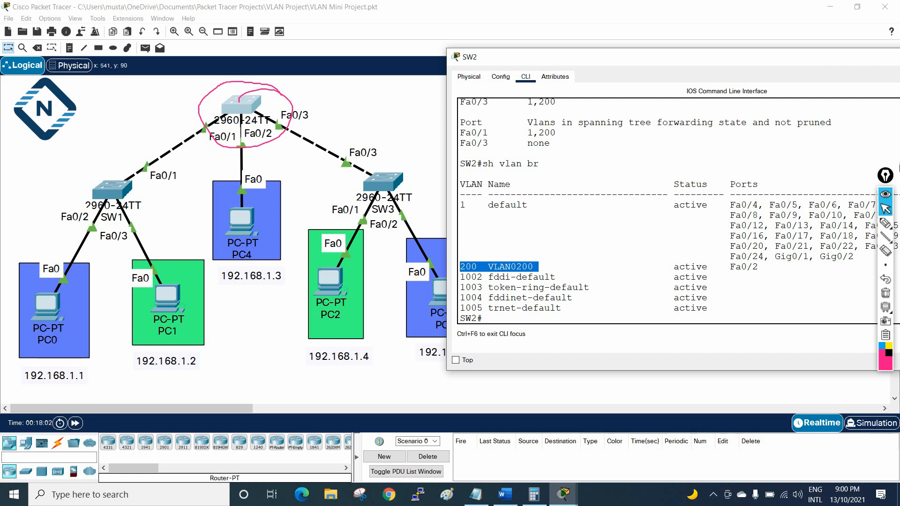
click(776, 225)
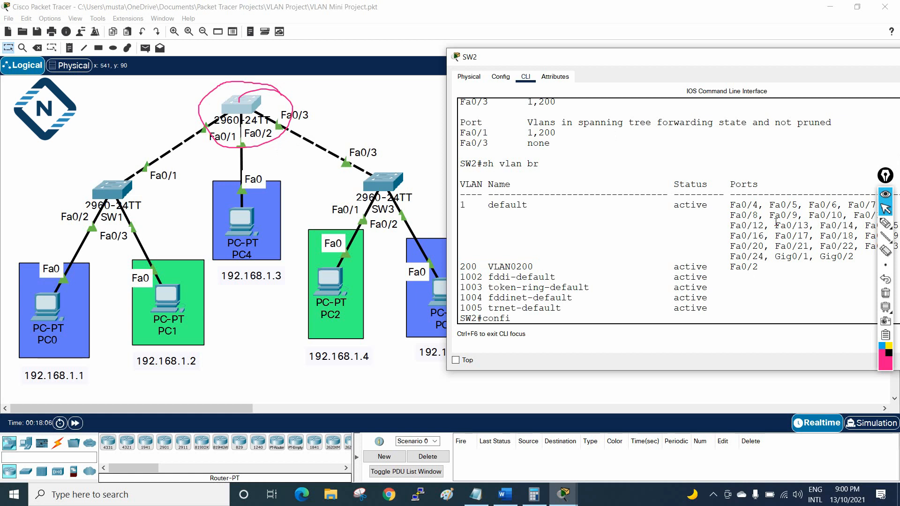
text(config t)
key(Return)
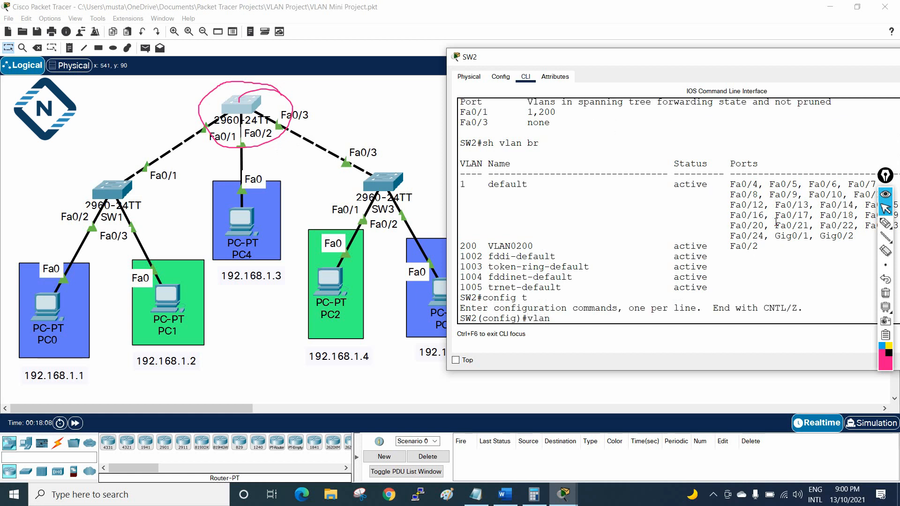
key(Return)
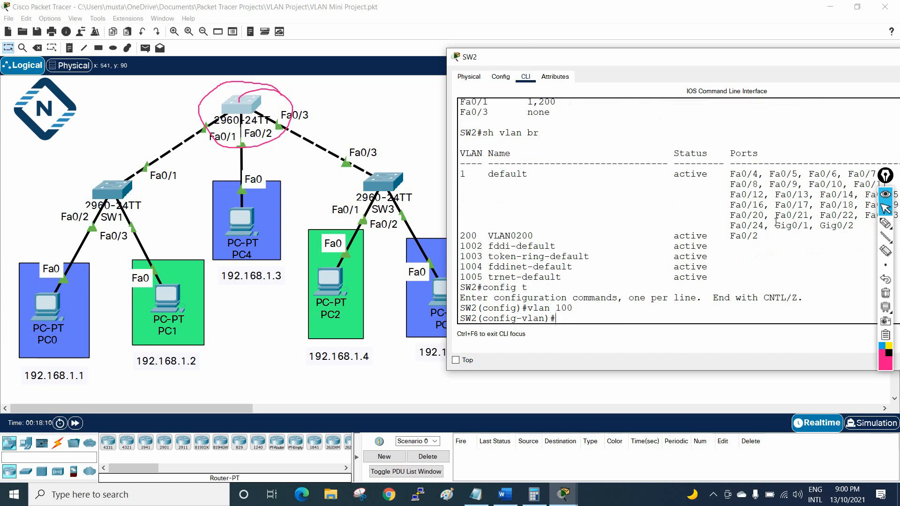
Repeat "ping 192.168.1.4" from PC1's command prompt.
click(159, 301)
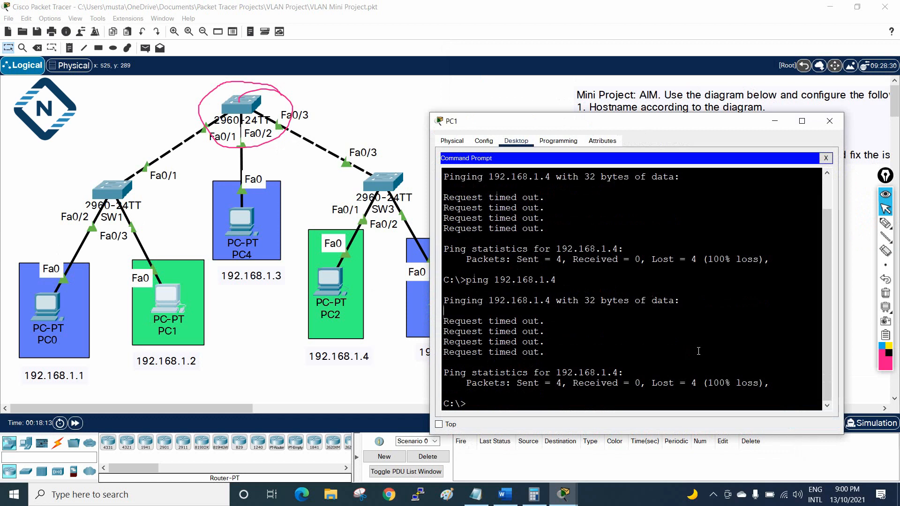
key(Up)
key(Return)
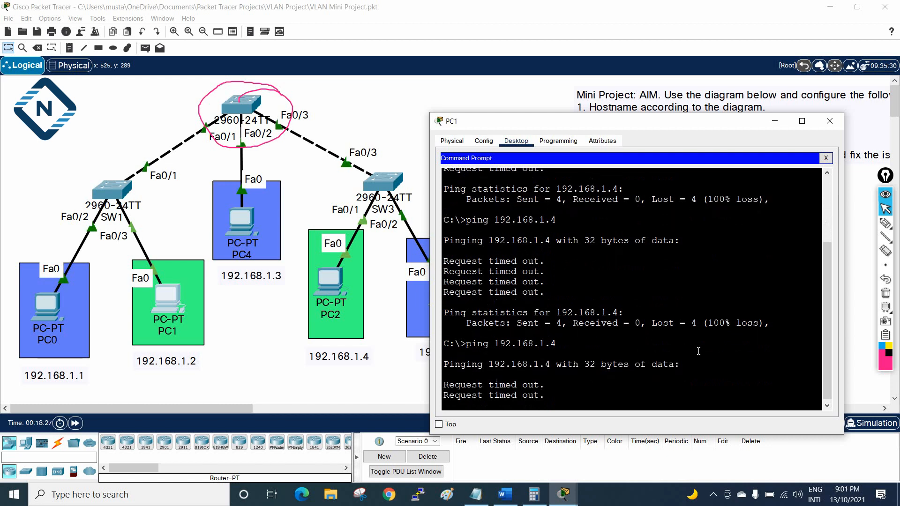
Mark the fast-forward time control in ink with an arrow and a circle, and clear all annotations.
click(884, 224)
click(884, 225)
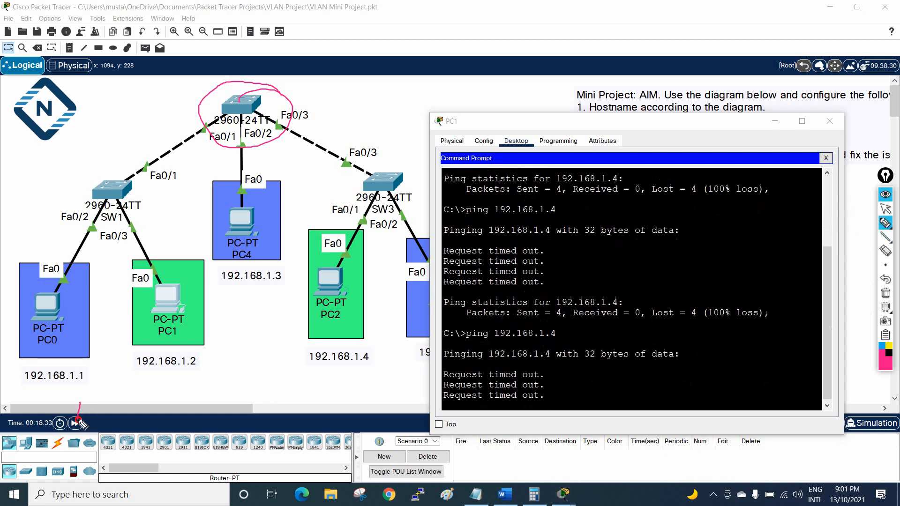
drag(80, 416, 143, 379)
mouse_move(79, 416)
mouse_down()
mouse_move(70, 429)
mouse_move(89, 418)
mouse_up()
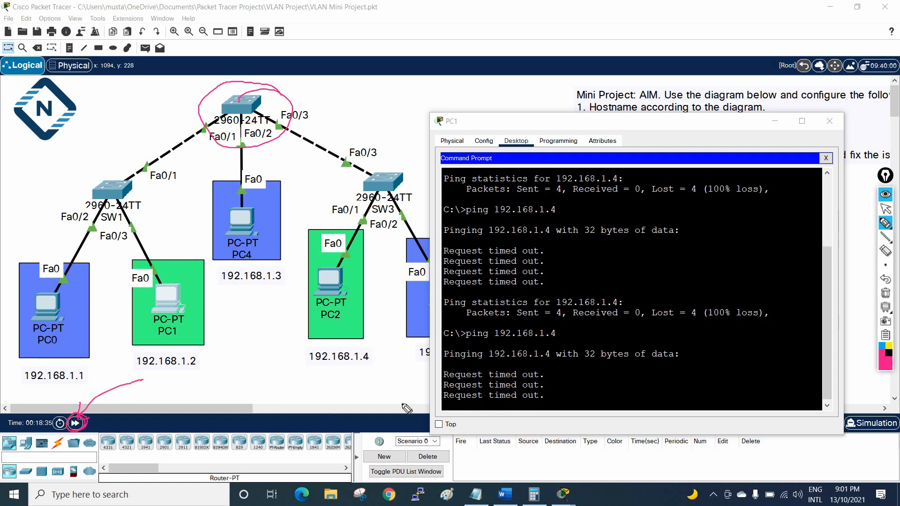
click(884, 295)
click(885, 209)
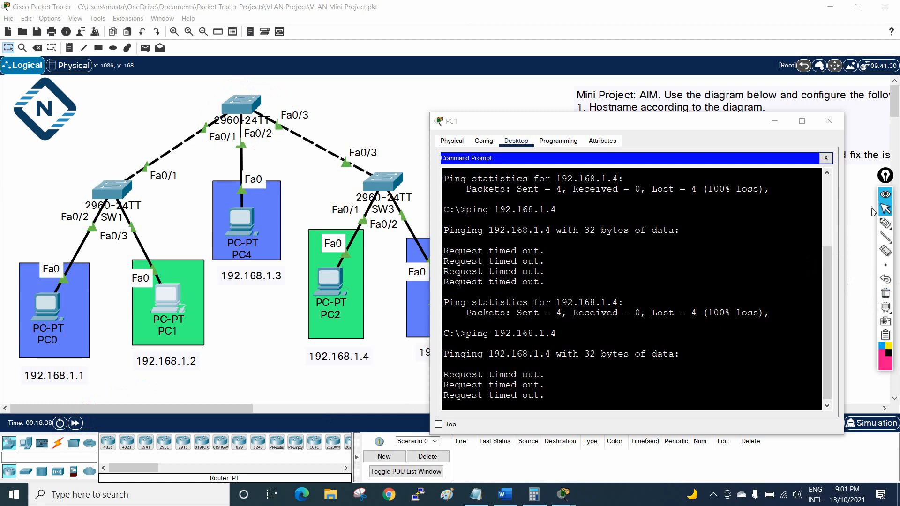
Run "ping 192.168.1.4" again in PC1's command prompt to test connectivity to PC2.
click(692, 280)
key(Up)
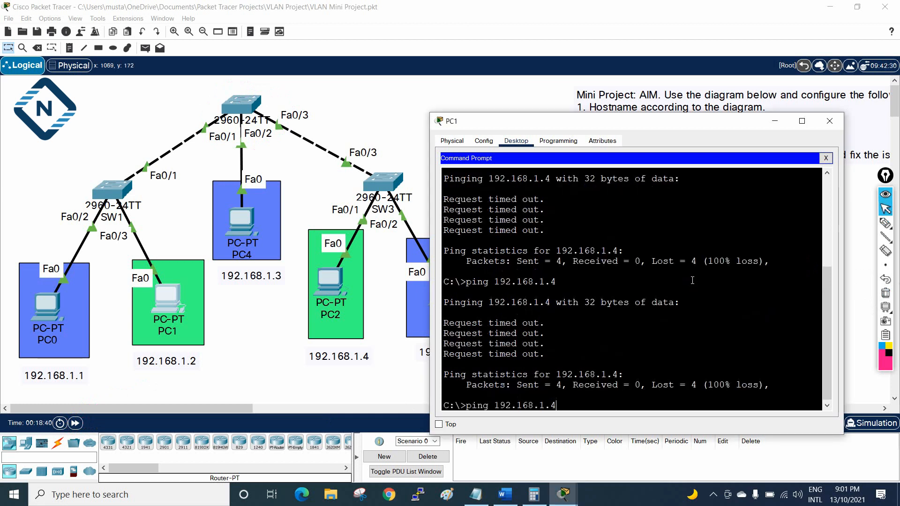
key(Return)
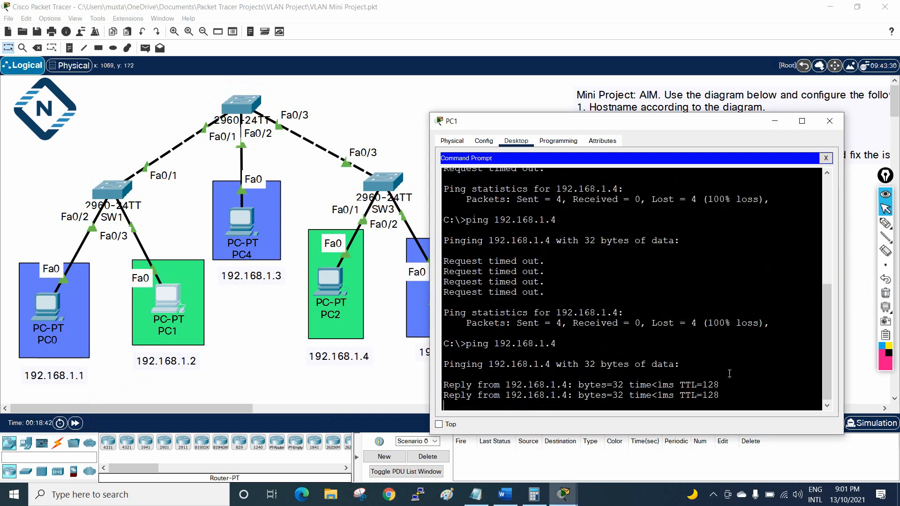
Tick the four ping replies in ink, and write an underlined "VLAN 100" note with an arrow pointing to SW2.
click(885, 224)
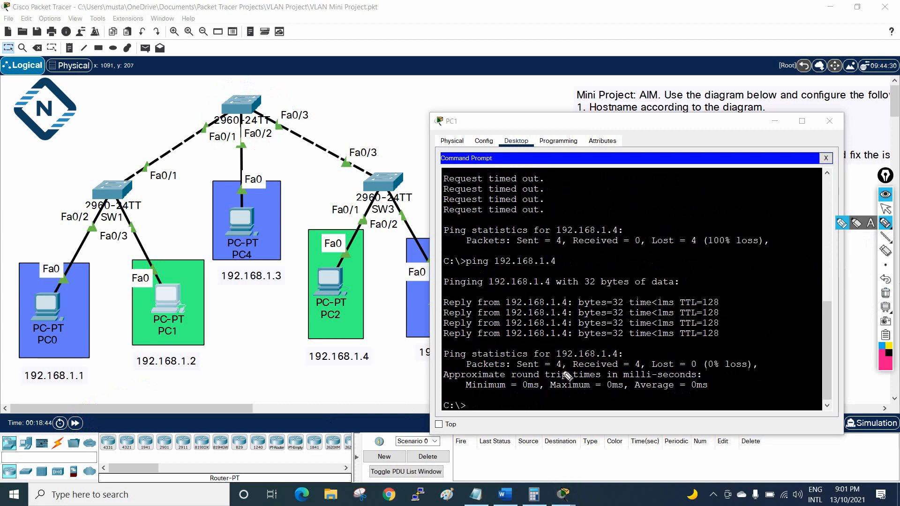
mouse_move(723, 302)
mouse_down()
mouse_move(732, 299)
mouse_move(733, 329)
mouse_up()
mouse_move(290, 74)
mouse_down()
mouse_move(253, 91)
mouse_move(284, 97)
mouse_move(294, 87)
mouse_move(338, 84)
mouse_move(339, 94)
mouse_move(353, 84)
mouse_up()
drag(361, 84, 362, 85)
drag(286, 103, 366, 102)
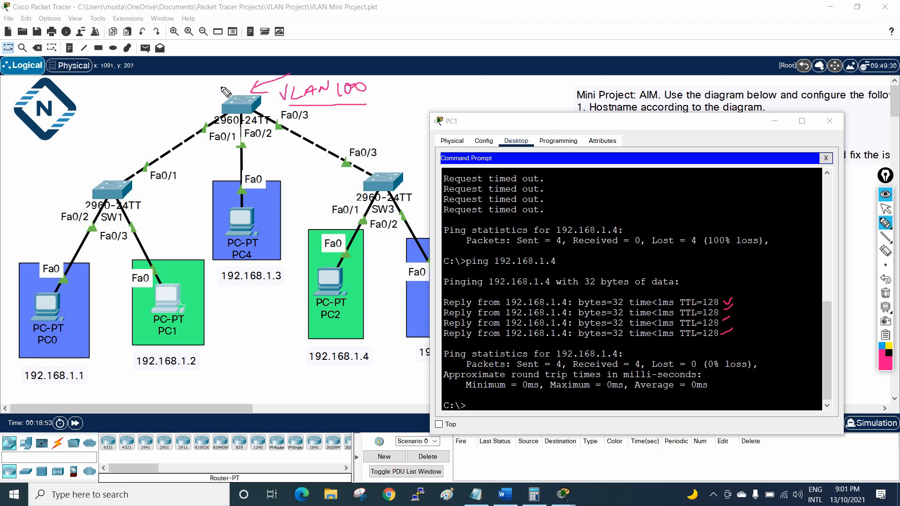
Circle SW2 and underline the SW1 and SW3 labels in ink on the diagram, and clear all annotations.
drag(369, 140, 378, 140)
mouse_move(269, 96)
mouse_down()
mouse_move(234, 143)
mouse_move(282, 87)
mouse_up()
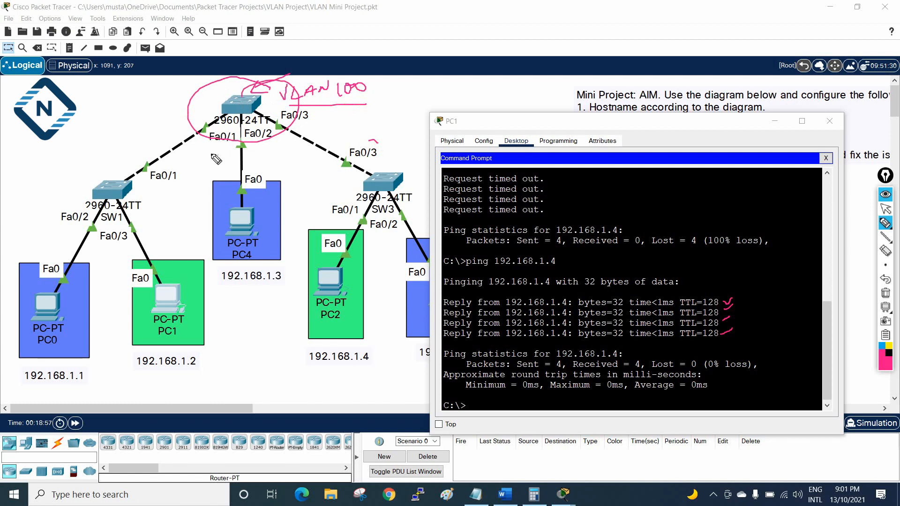
drag(93, 230, 142, 227)
drag(369, 220, 380, 217)
drag(202, 94, 235, 100)
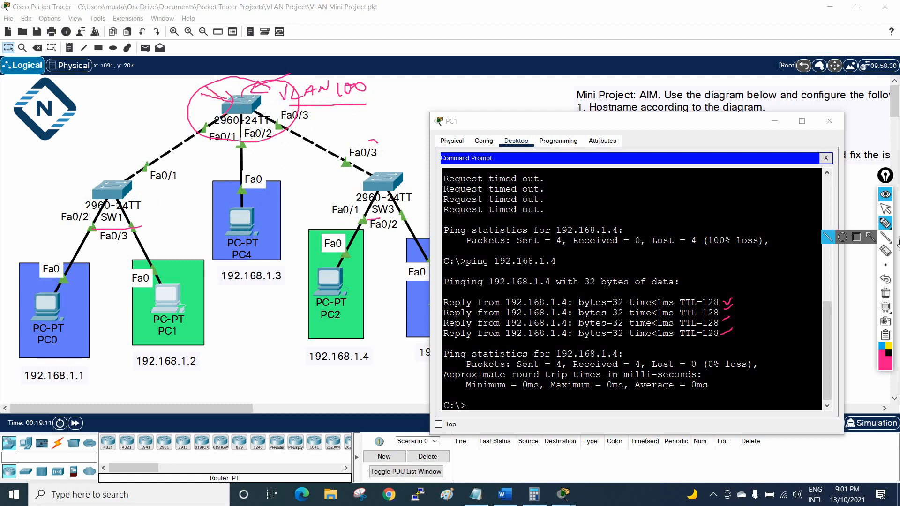
click(886, 293)
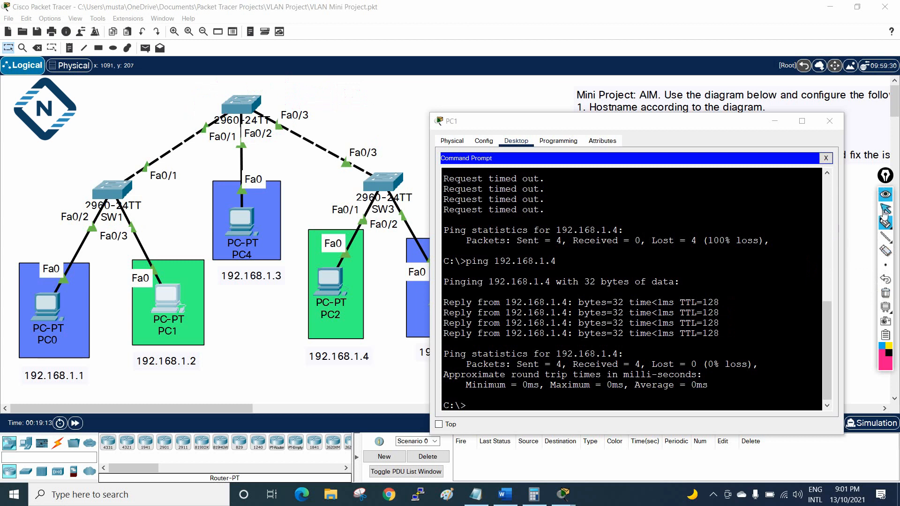
Write "CCNA 200-301" in ink over the diagram, underline and encircle it, and clear the annotations.
click(885, 223)
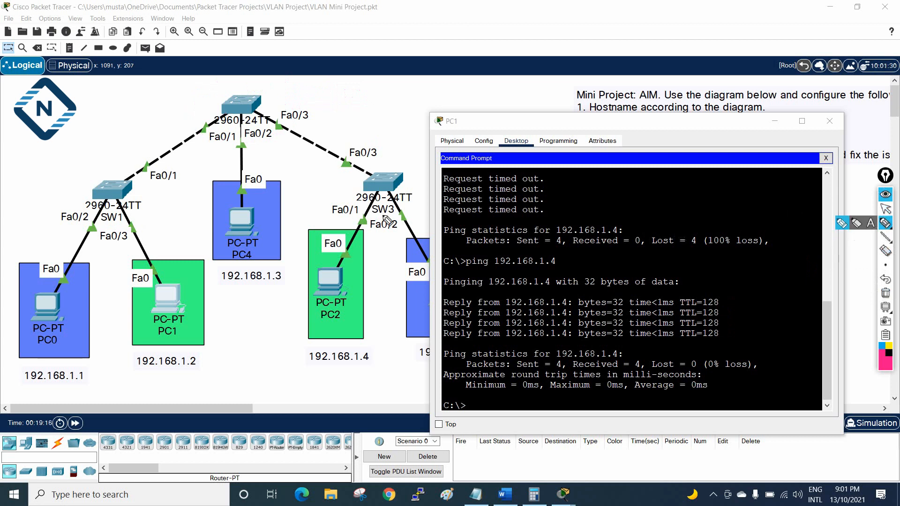
mouse_move(59, 130)
mouse_down()
mouse_move(112, 117)
mouse_move(109, 124)
mouse_move(155, 122)
mouse_move(166, 107)
mouse_move(244, 89)
mouse_move(234, 111)
mouse_up()
mouse_move(32, 186)
mouse_down()
mouse_move(47, 179)
mouse_move(50, 188)
mouse_up()
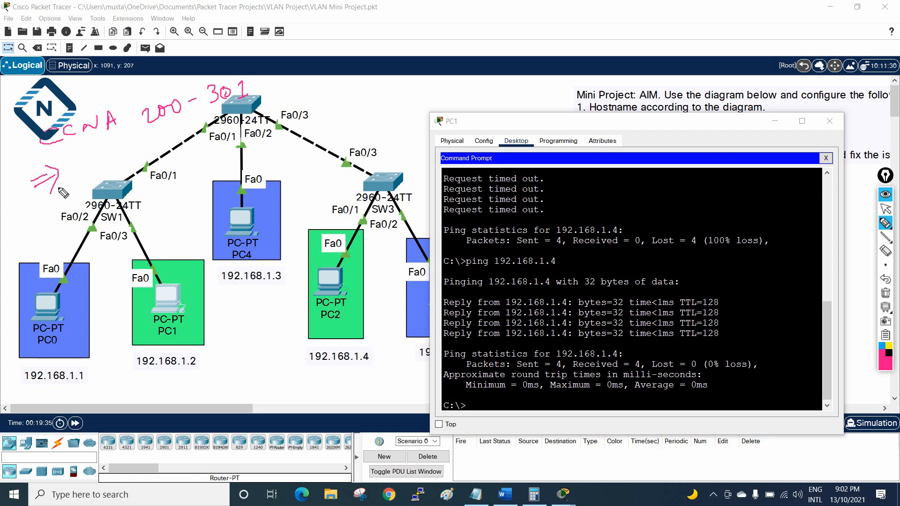
drag(42, 158, 115, 140)
drag(45, 165, 115, 152)
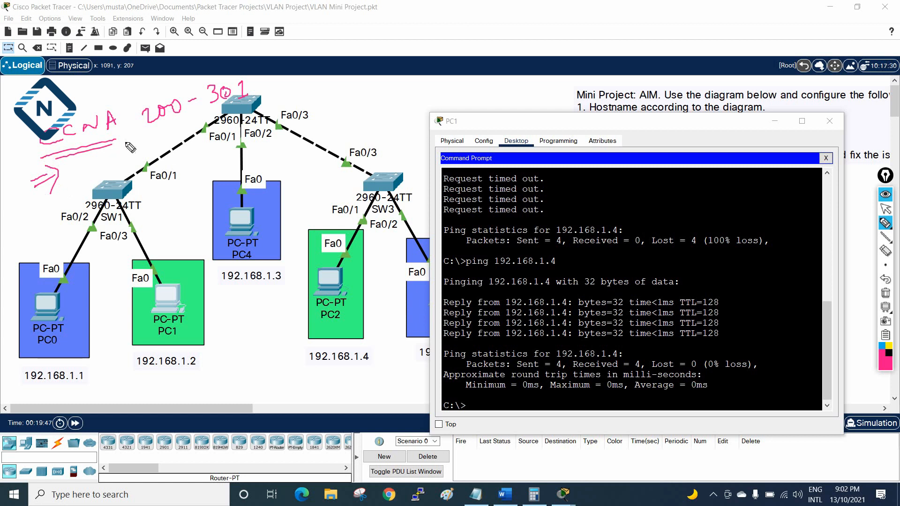
mouse_move(113, 144)
mouse_down()
mouse_move(237, 102)
mouse_move(178, 132)
mouse_move(229, 111)
mouse_move(259, 84)
mouse_move(234, 77)
mouse_move(74, 96)
mouse_move(56, 157)
mouse_move(211, 126)
mouse_move(267, 89)
mouse_move(256, 79)
mouse_up()
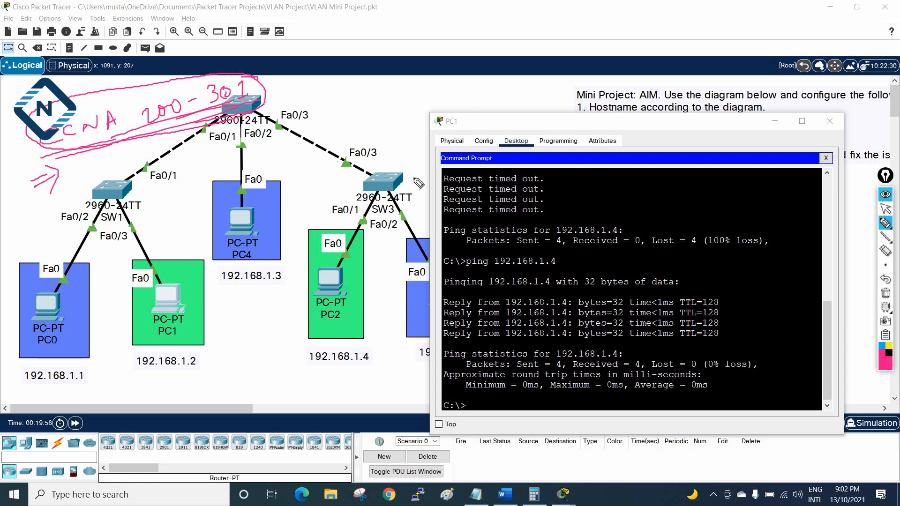
click(885, 293)
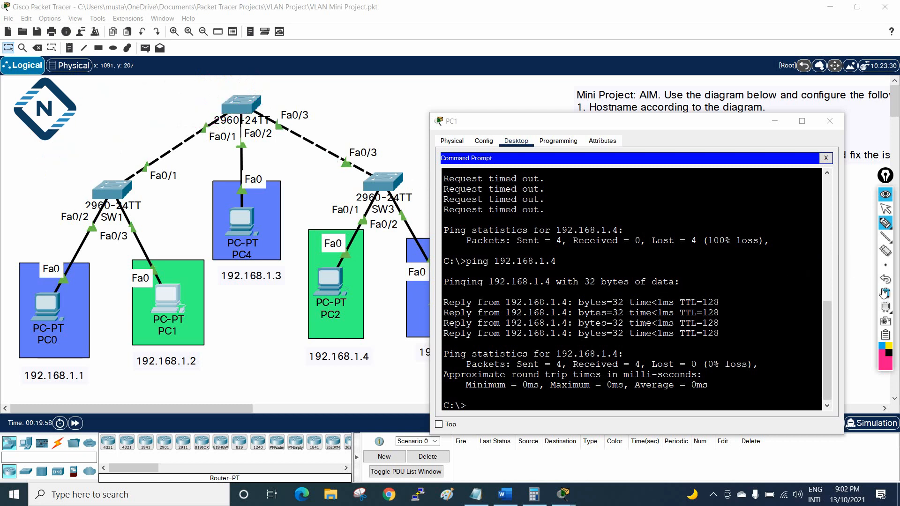